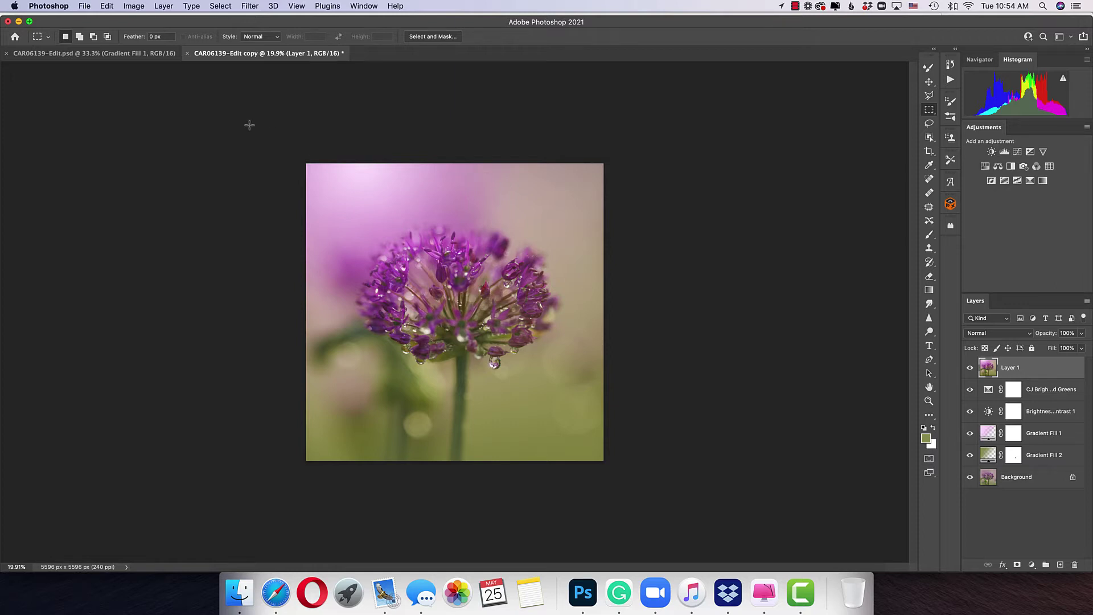
Enlarge the canvas to 8000 × 8000 pixels, anchored at bottom centre so the extra space falls above and beside the photo
left_click(126, 7)
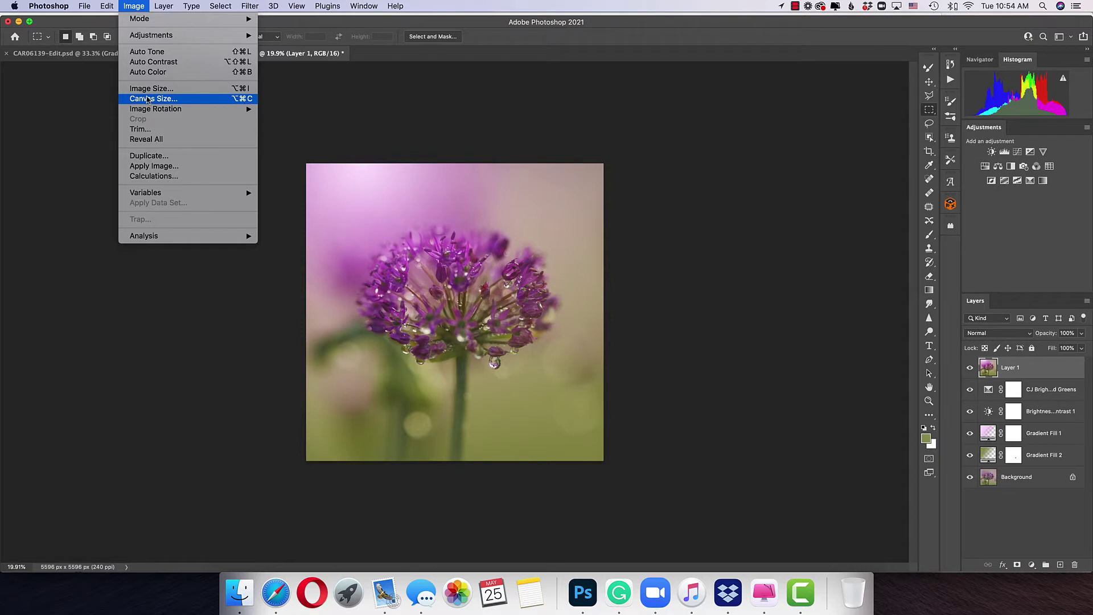
left_click(147, 99)
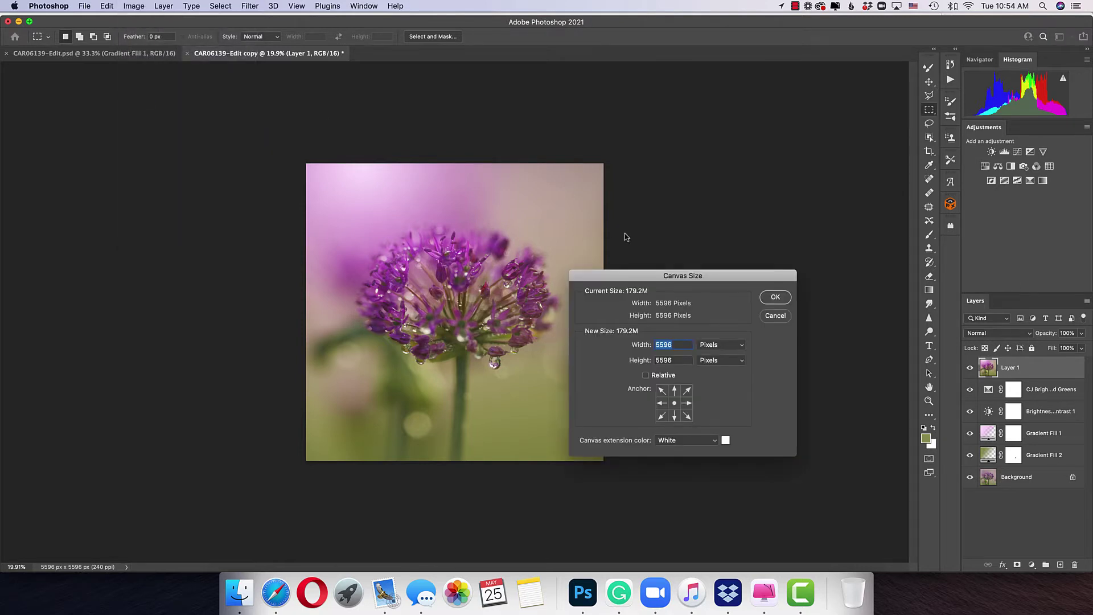
left_click_drag(617, 275, 654, 204)
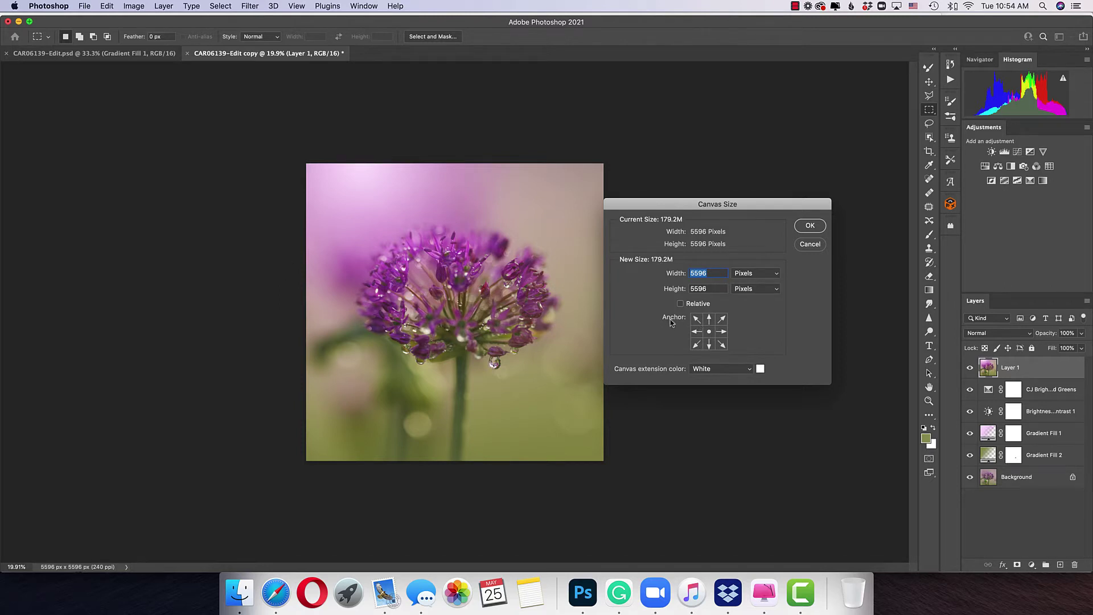
left_click(710, 345)
type("8000")
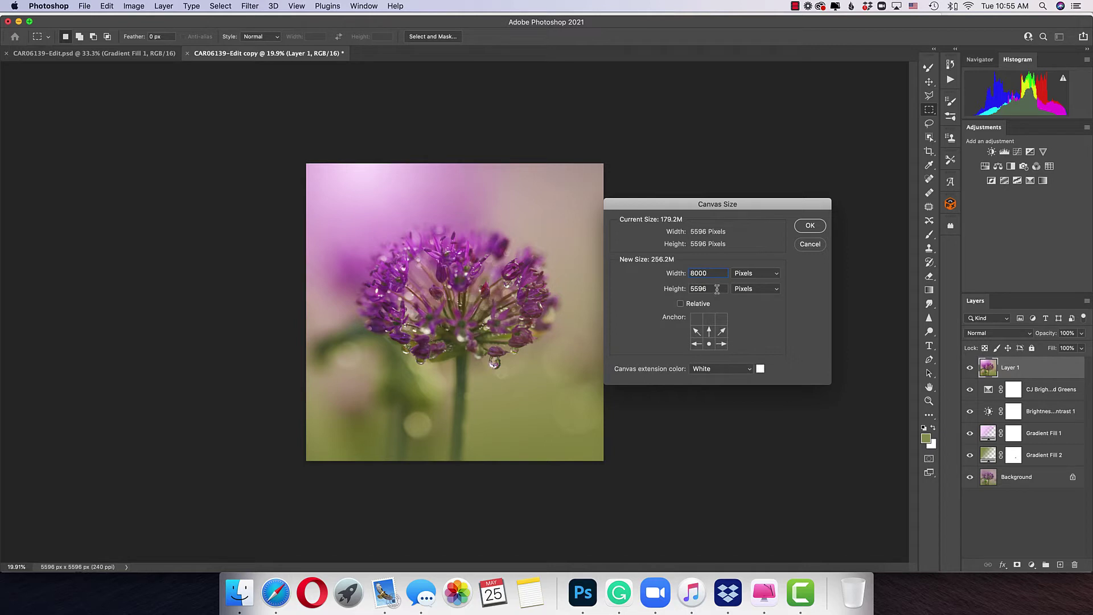
key("Tab")
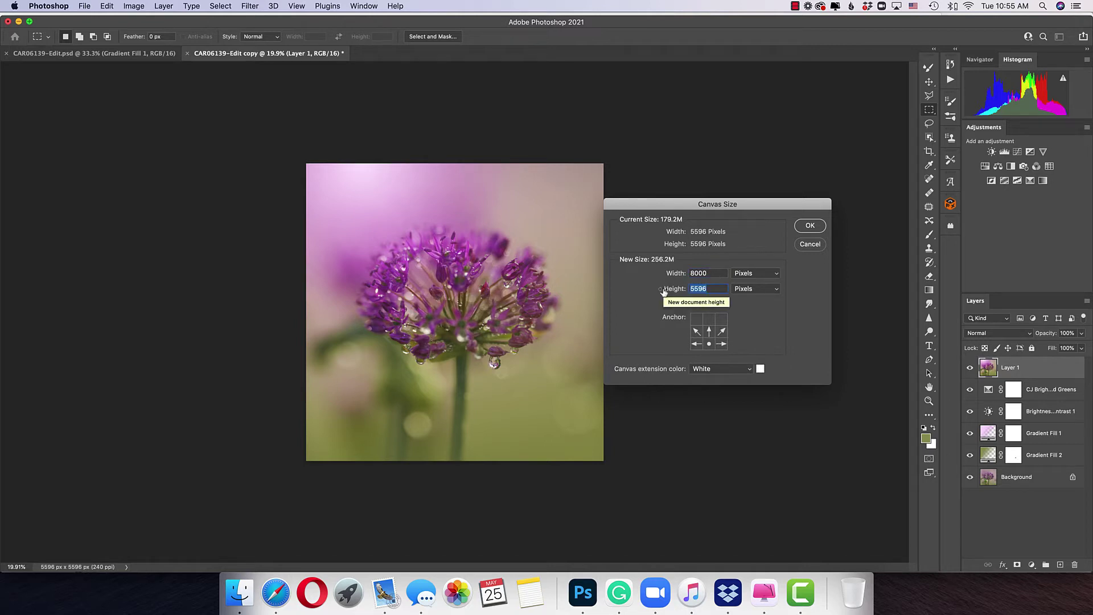
type("8000")
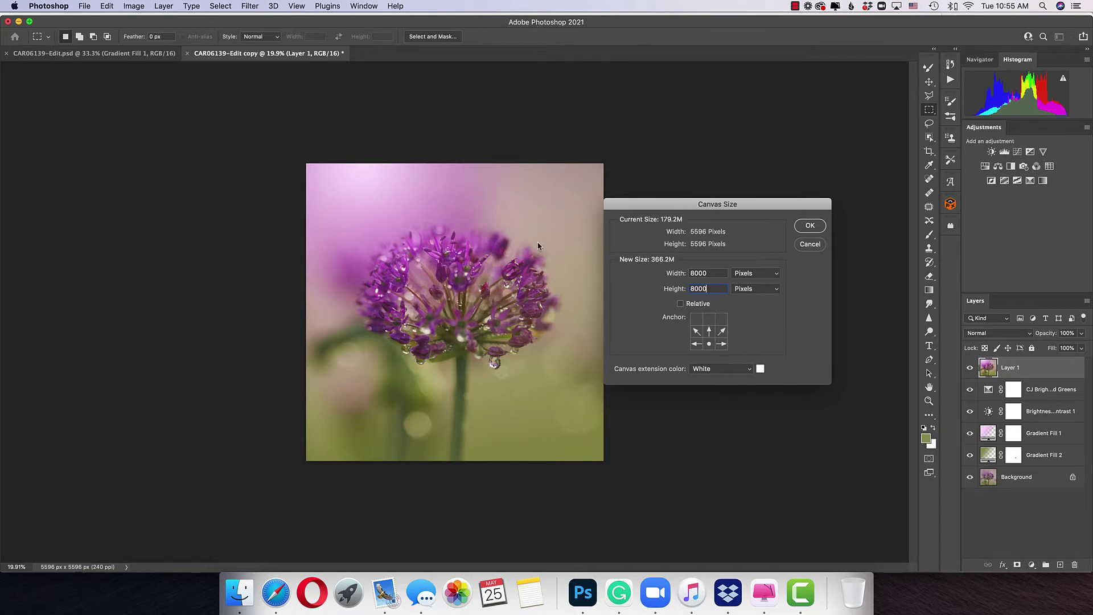
left_click(815, 226)
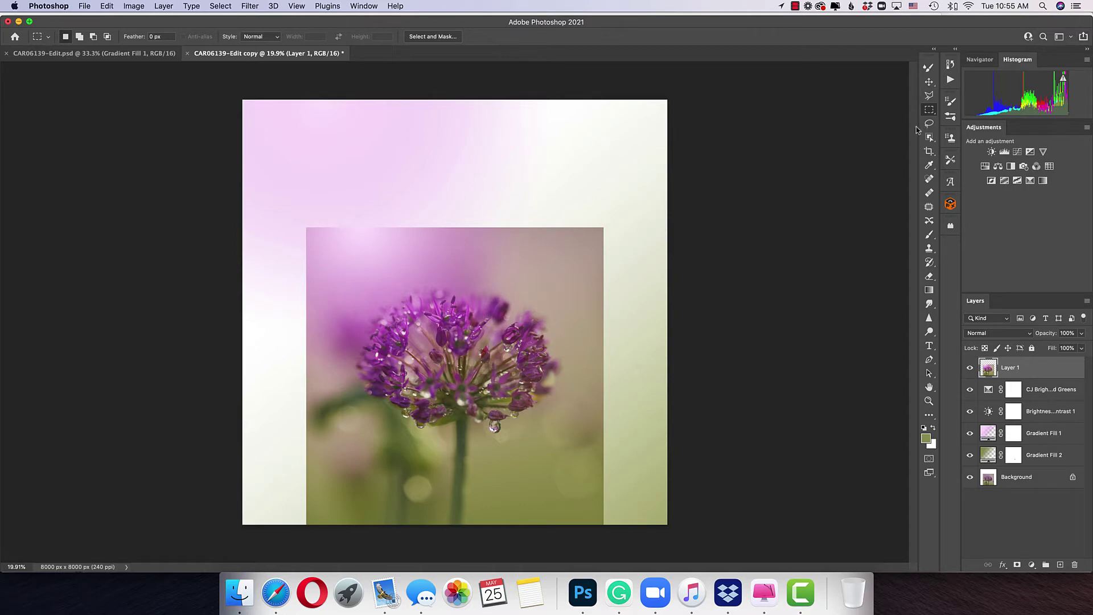
Crop the canvas to a 1:1 square of about 6882 × 6883 px, keeping the photo horizontally centred along the bottom edge
left_click(929, 153)
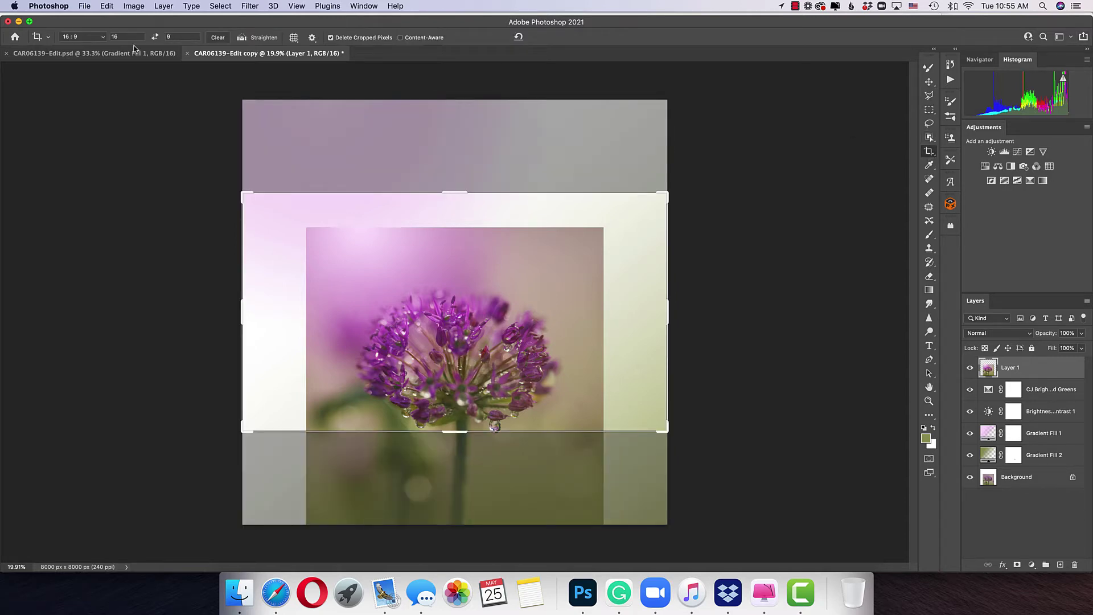
left_click(98, 39)
scroll(95, 40, "up", 3)
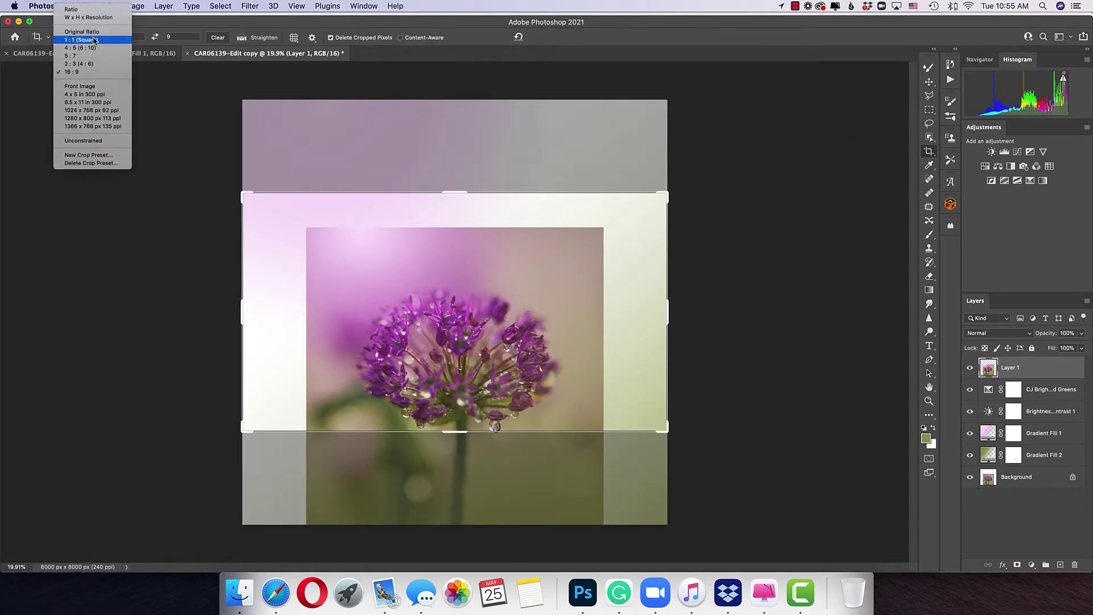
left_click(95, 40)
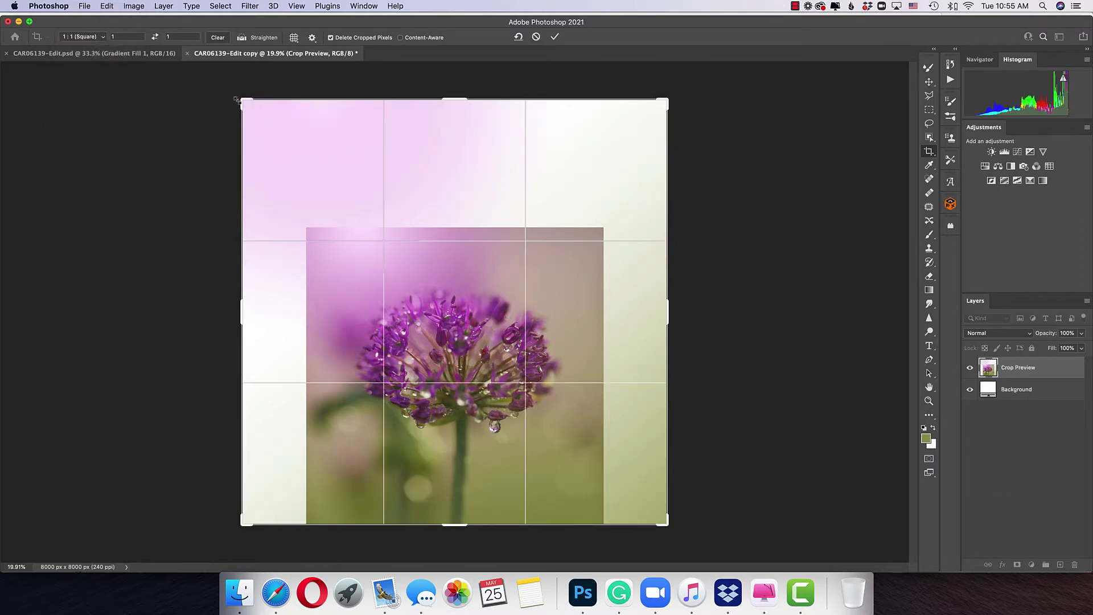
left_click_drag(242, 101, 282, 139)
left_click_drag(472, 351, 492, 352)
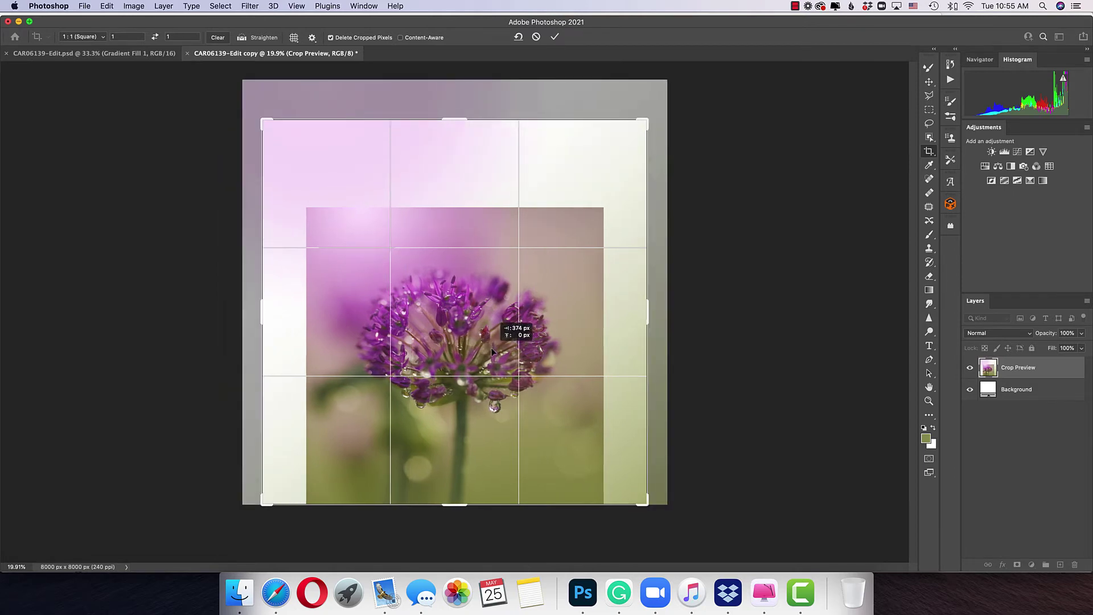
left_click_drag(493, 351, 492, 352)
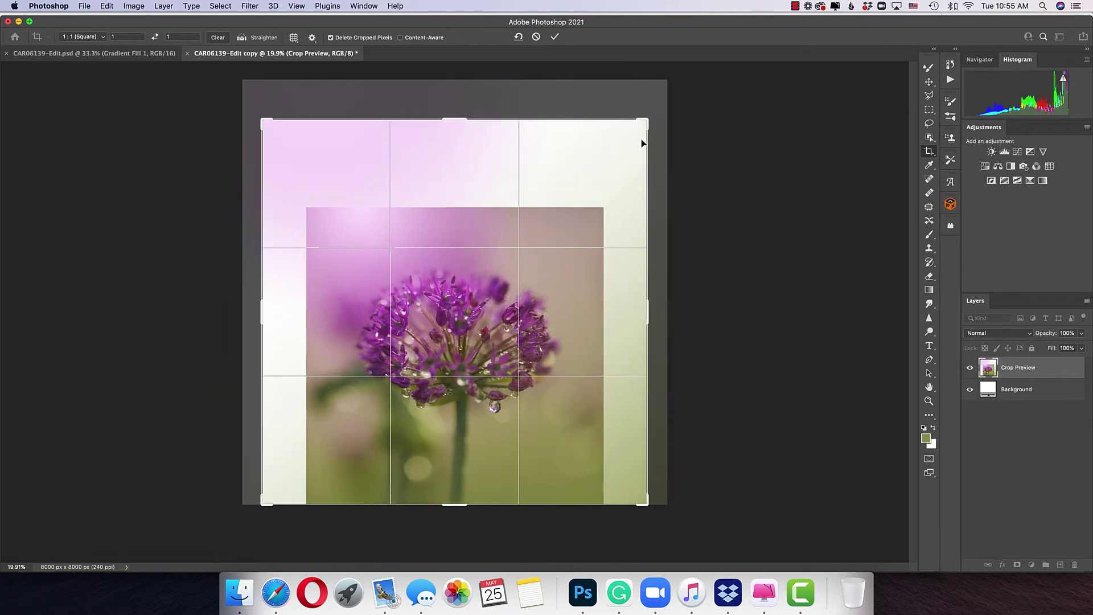
left_click_drag(648, 121, 640, 123)
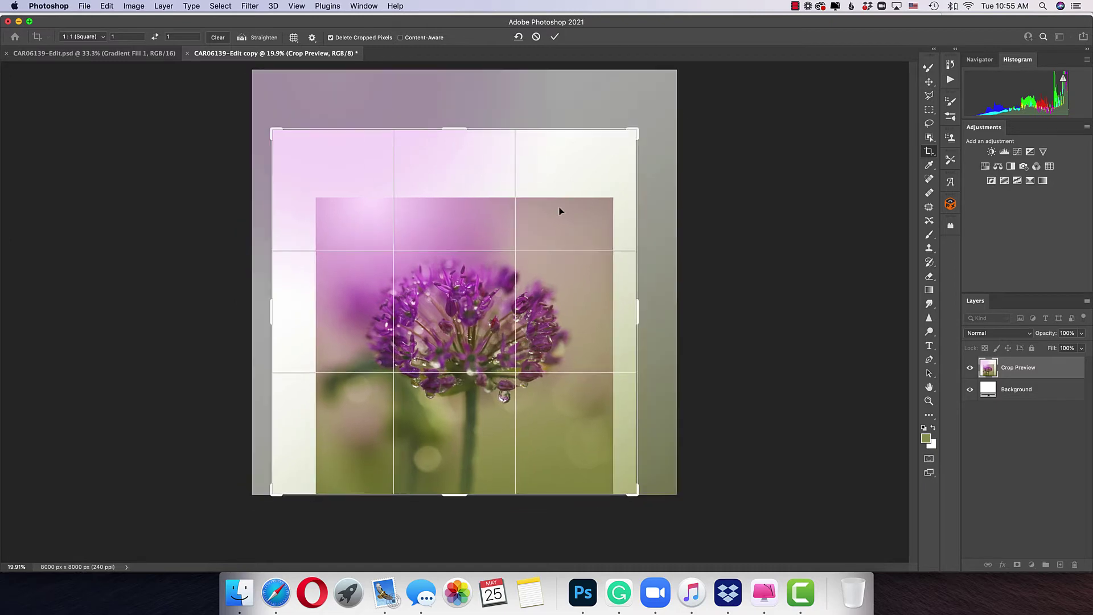
left_click_drag(559, 210, 546, 207)
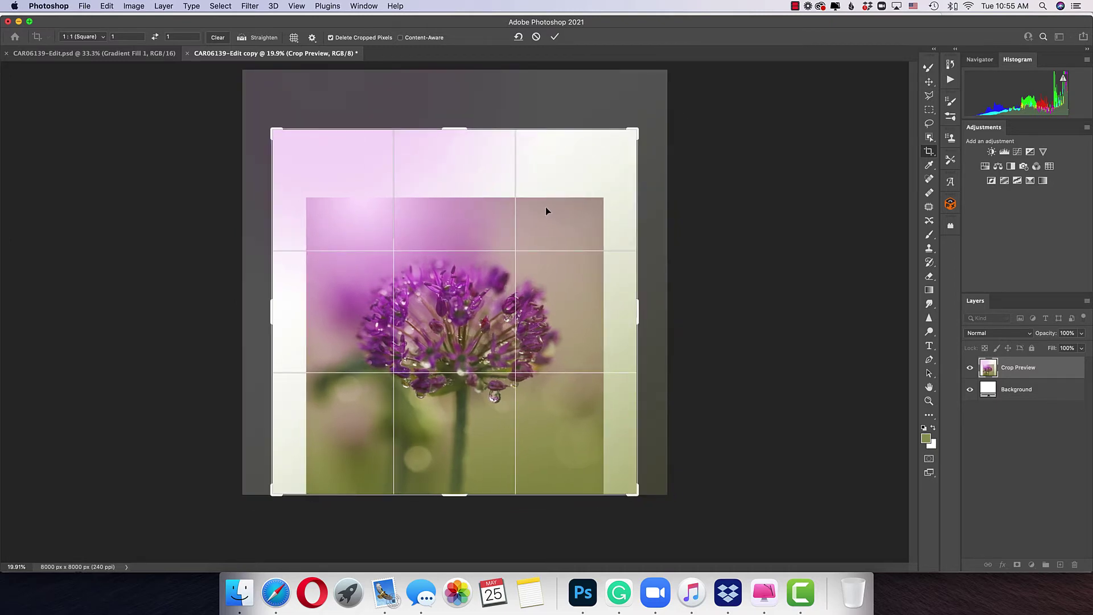
double_click(545, 223)
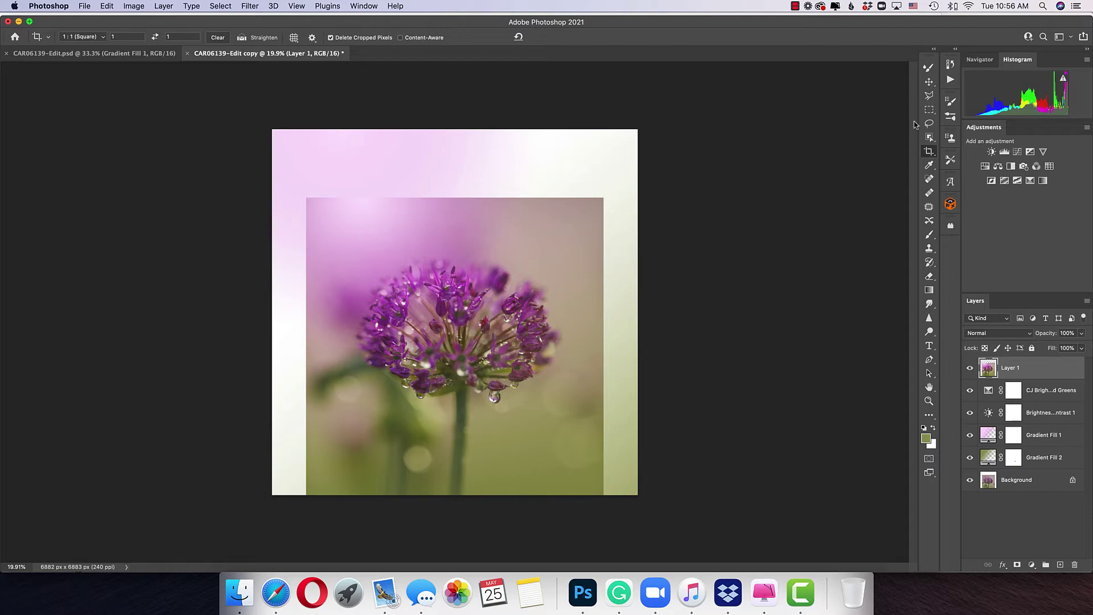
Select the background strip right of the flower with the Rectangular Marquee, stretch it past the canvas's right edge, and deselect
left_click(929, 110)
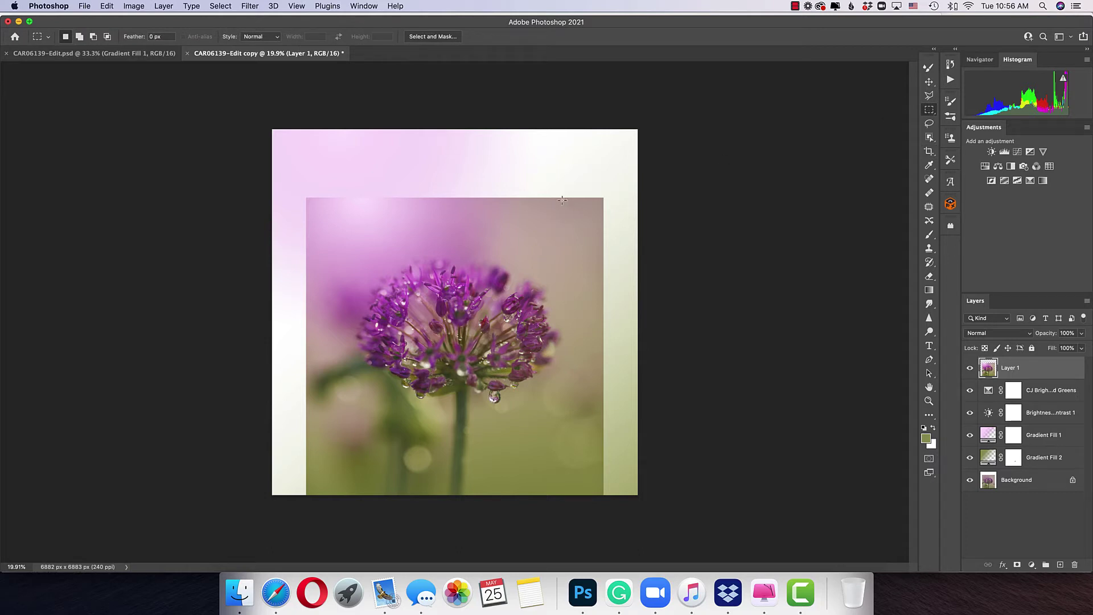
left_click_drag(562, 200, 599, 496)
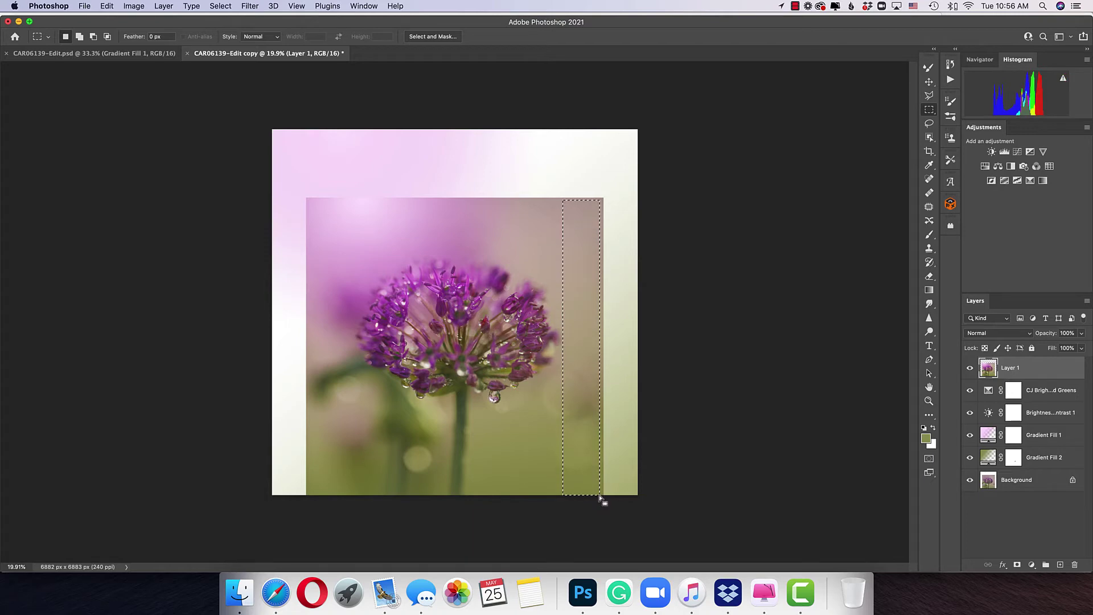
key("super+t")
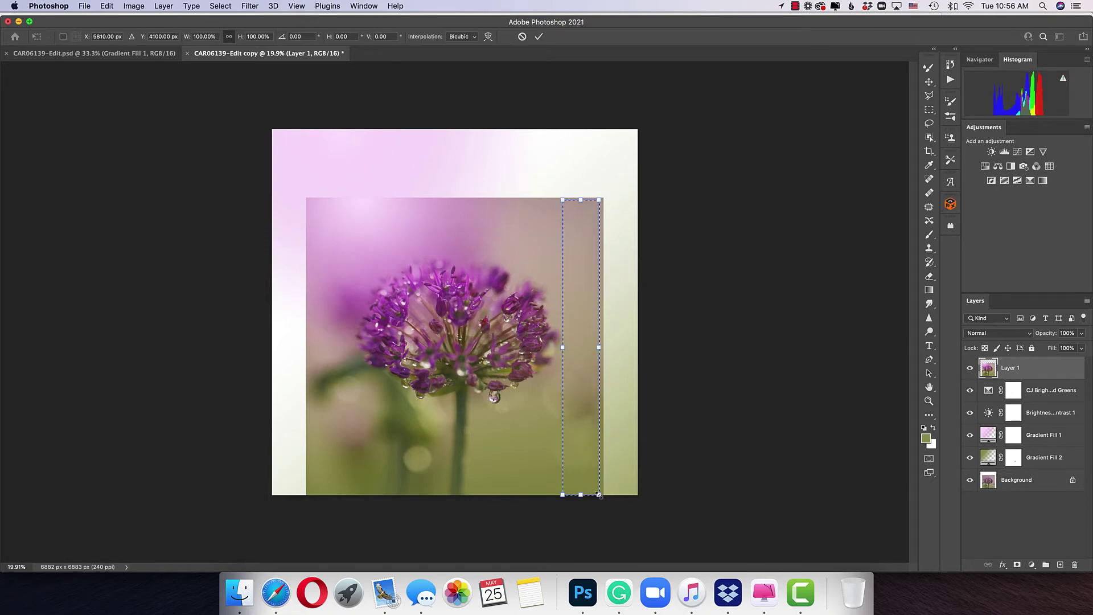
left_click_drag(599, 346, 649, 347)
key("Return")
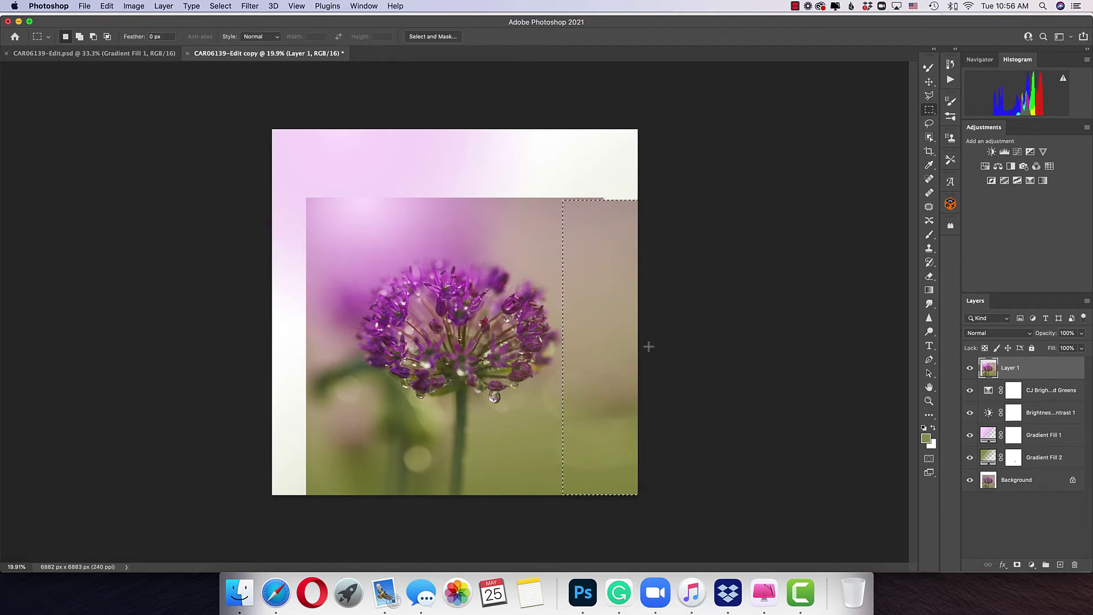
key("ctrl+d")
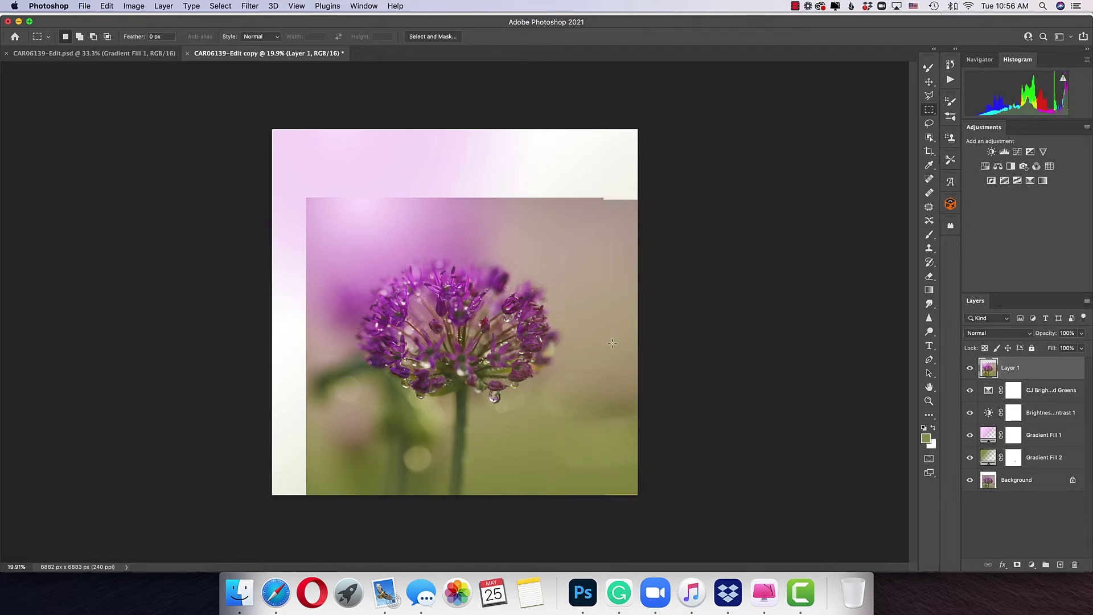
Select the background strip above the flower, stretch it upward to about 246% height past the canvas's top edge, and deselect
key("ctrl+plus")
key("ctrl+plus")
scroll(613, 343, "up", 5)
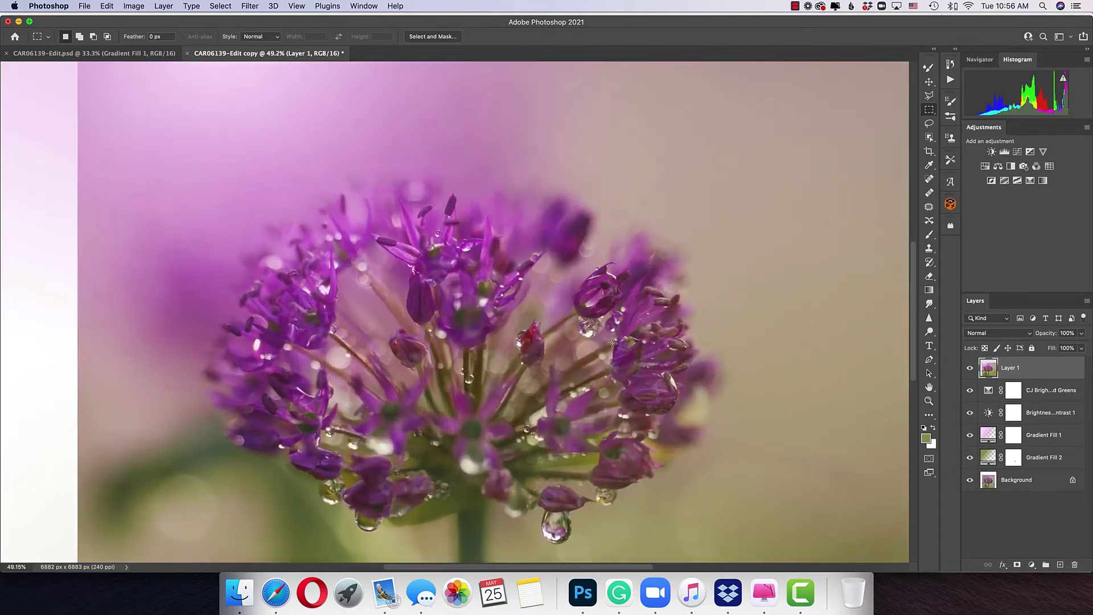
scroll(608, 343, "right", 15)
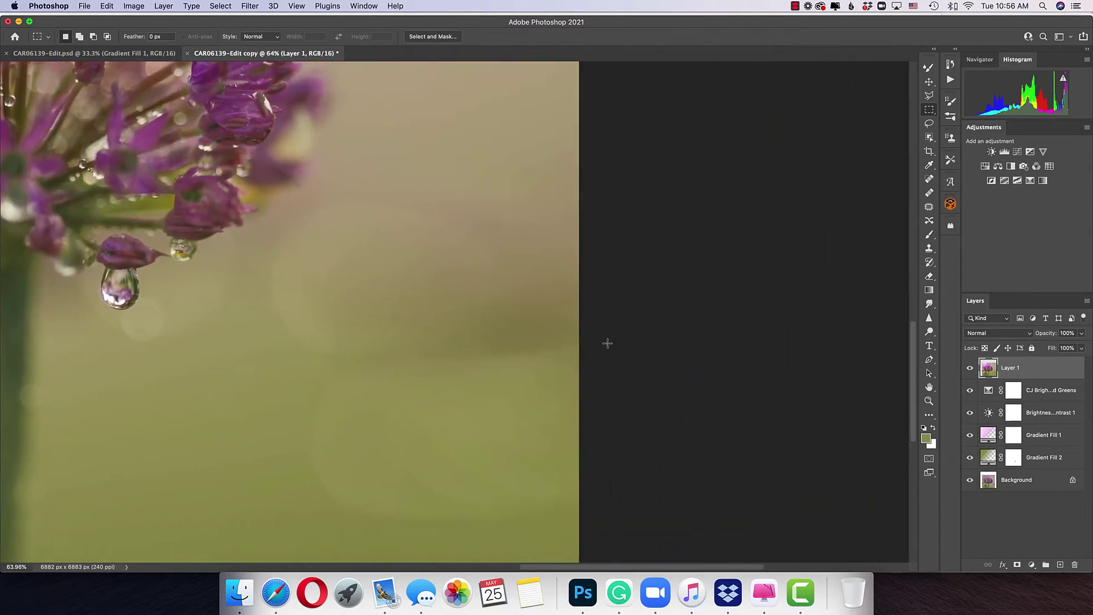
scroll(607, 343, "left", 10)
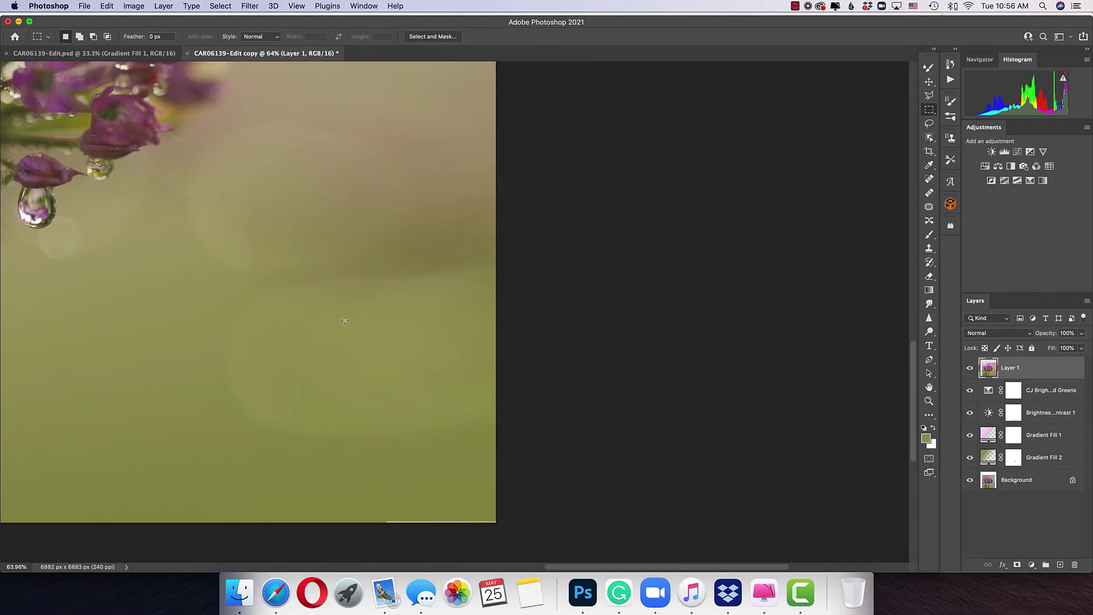
scroll(345, 320, "down", 5)
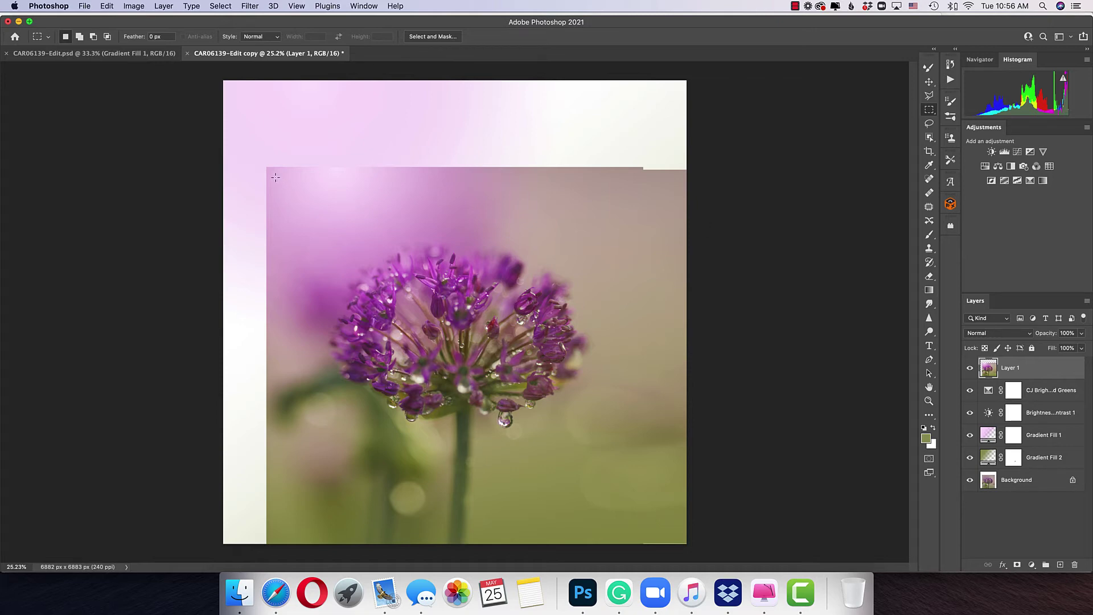
left_click_drag(270, 175, 686, 245)
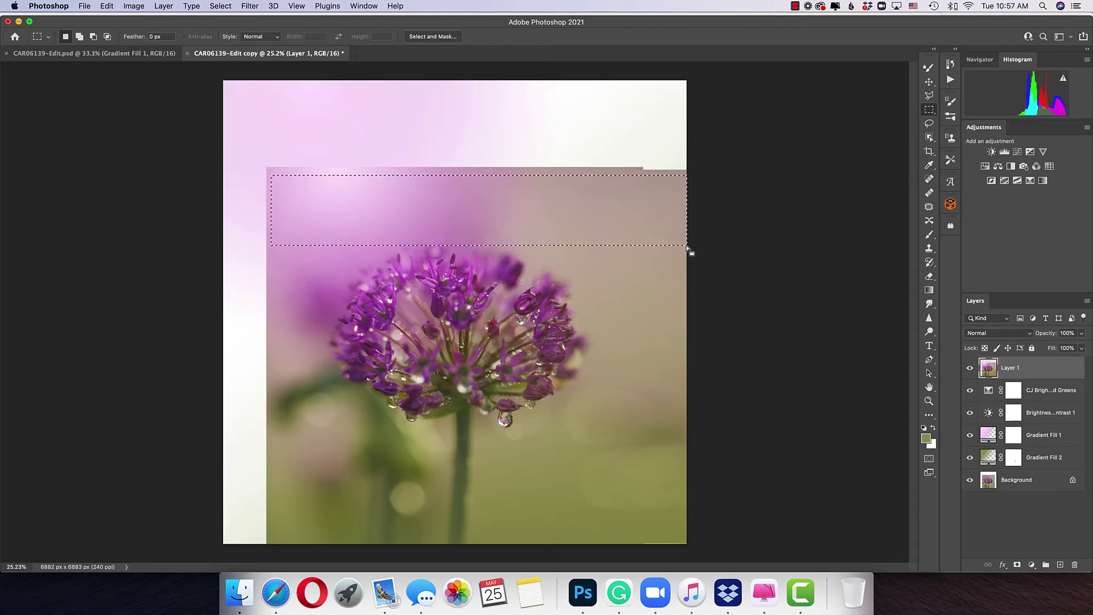
key("super+t")
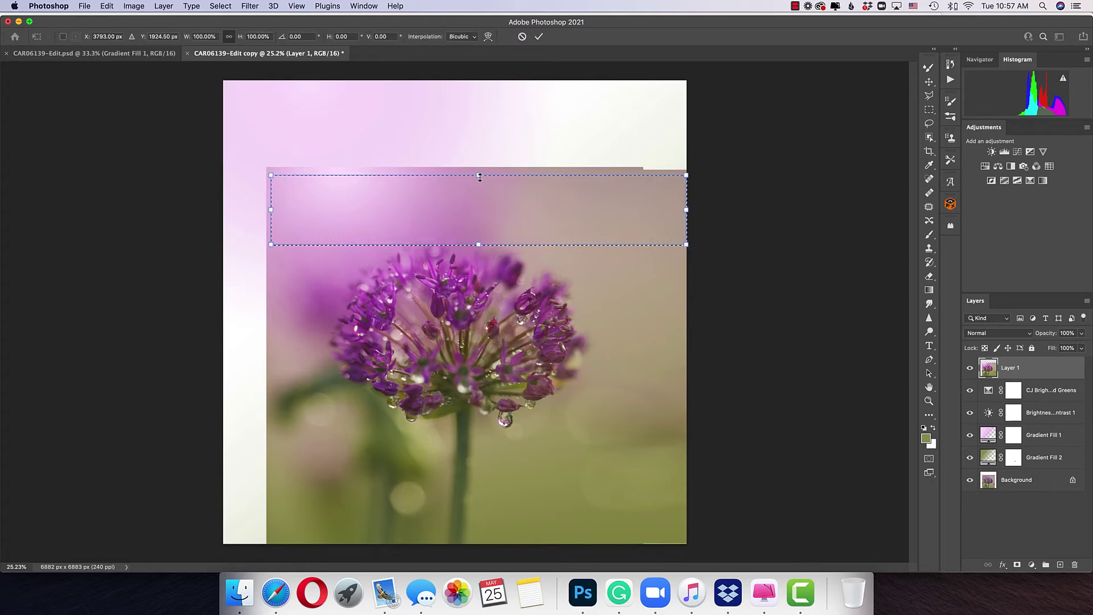
left_click_drag(479, 174, 481, 73)
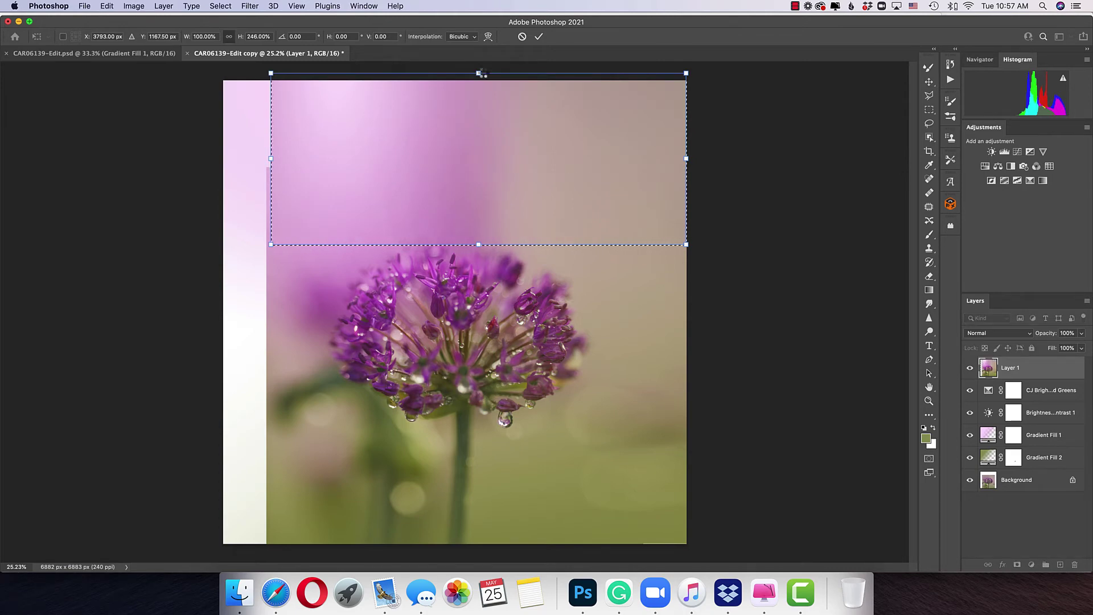
key("Return")
key("cmd+d")
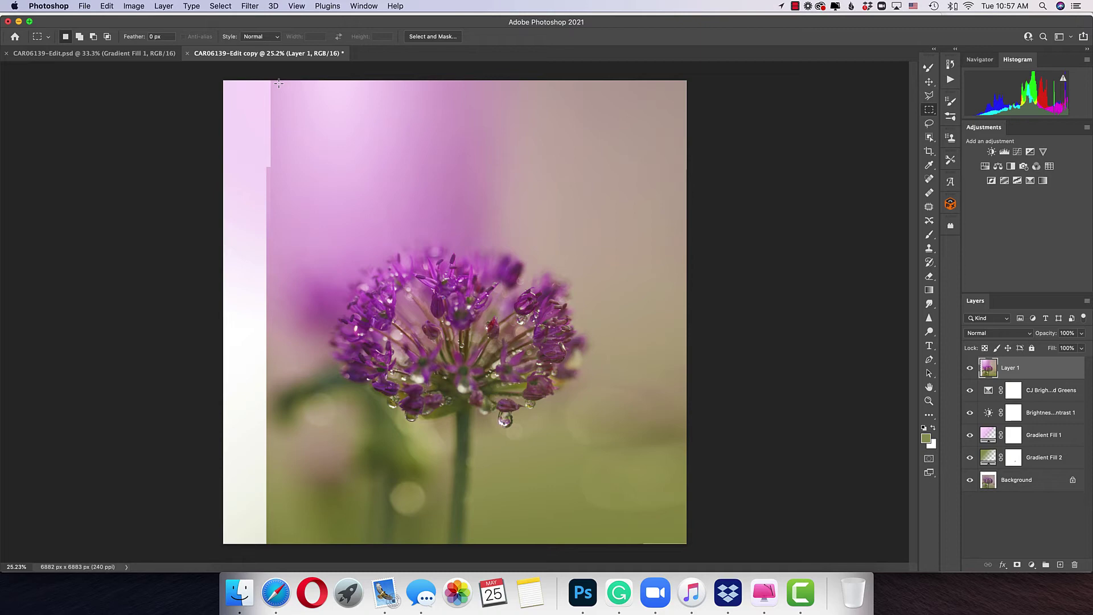
Select a full-height strip near the photo's left edge, stretch it to about 336% width past the canvas's left edge, and deselect
left_click_drag(276, 81, 305, 548)
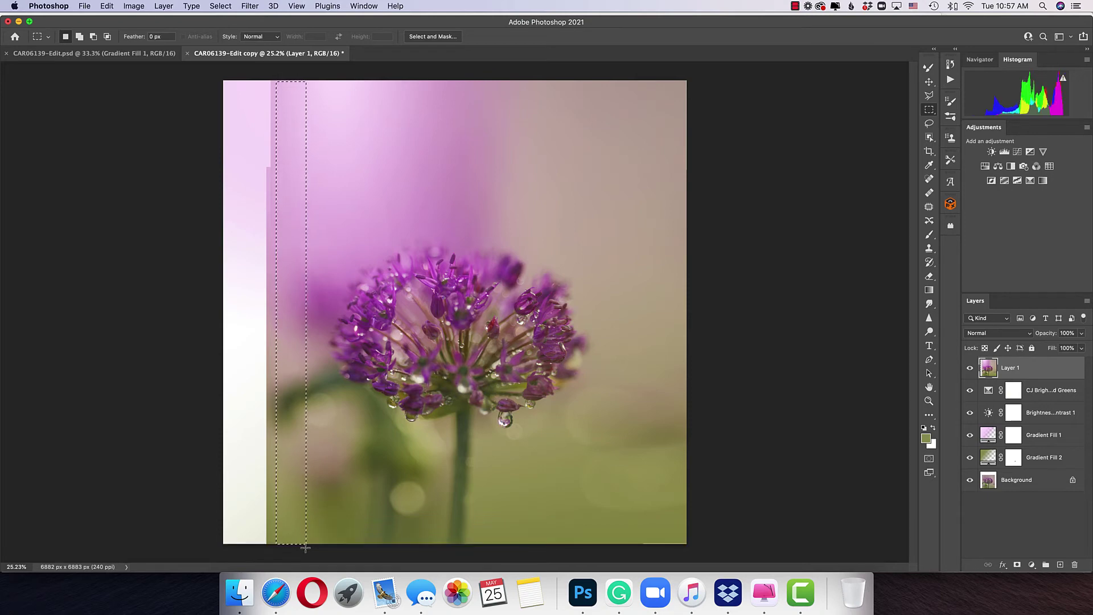
key("super+c")
key("super+t")
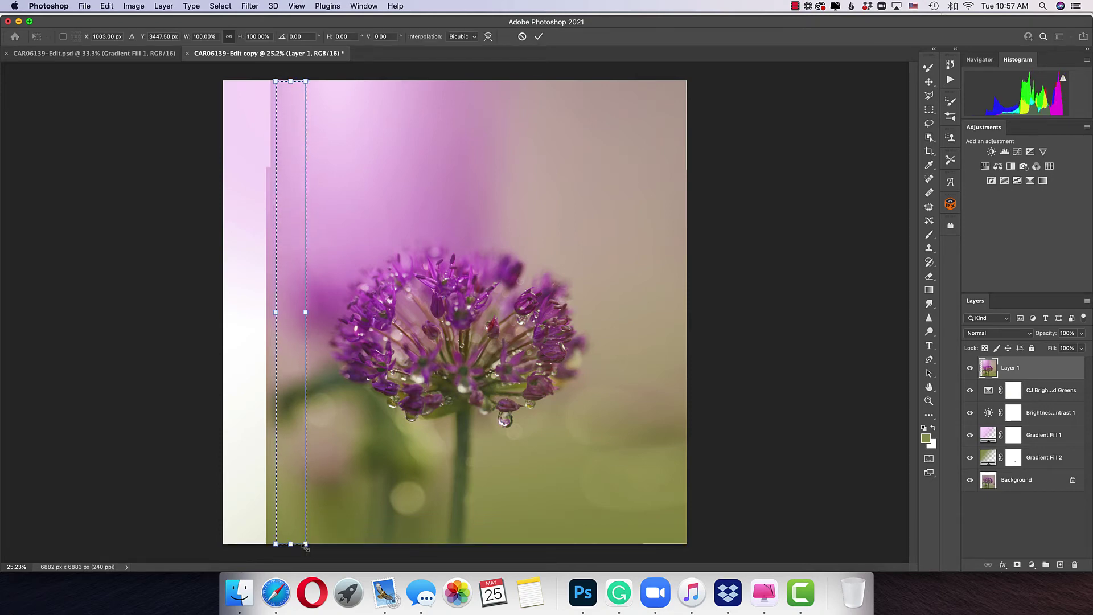
left_click_drag(277, 313, 205, 312)
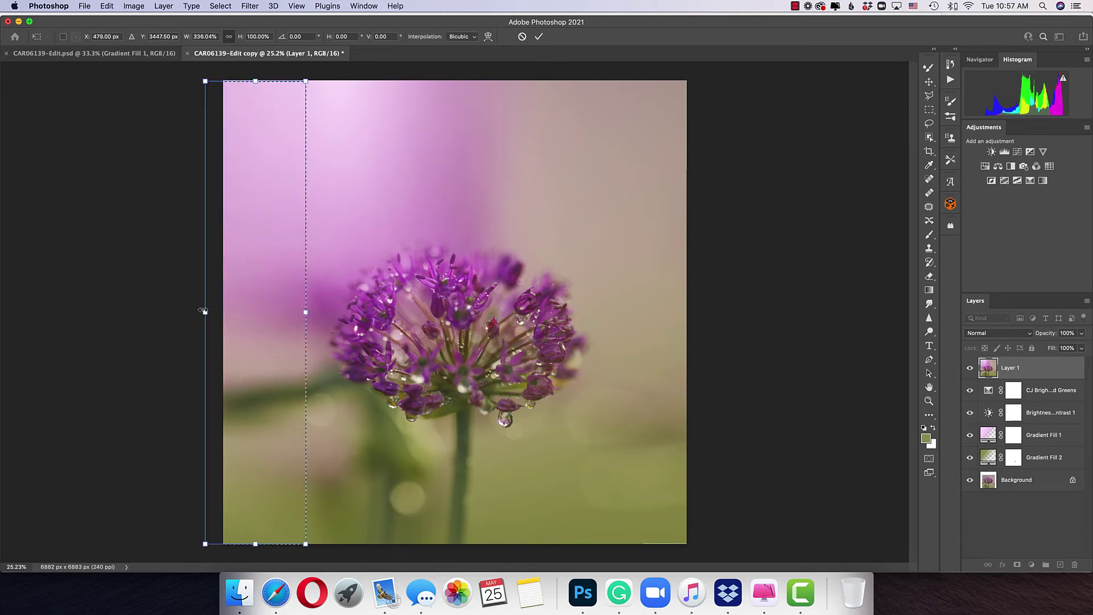
key("Return")
key("super+d")
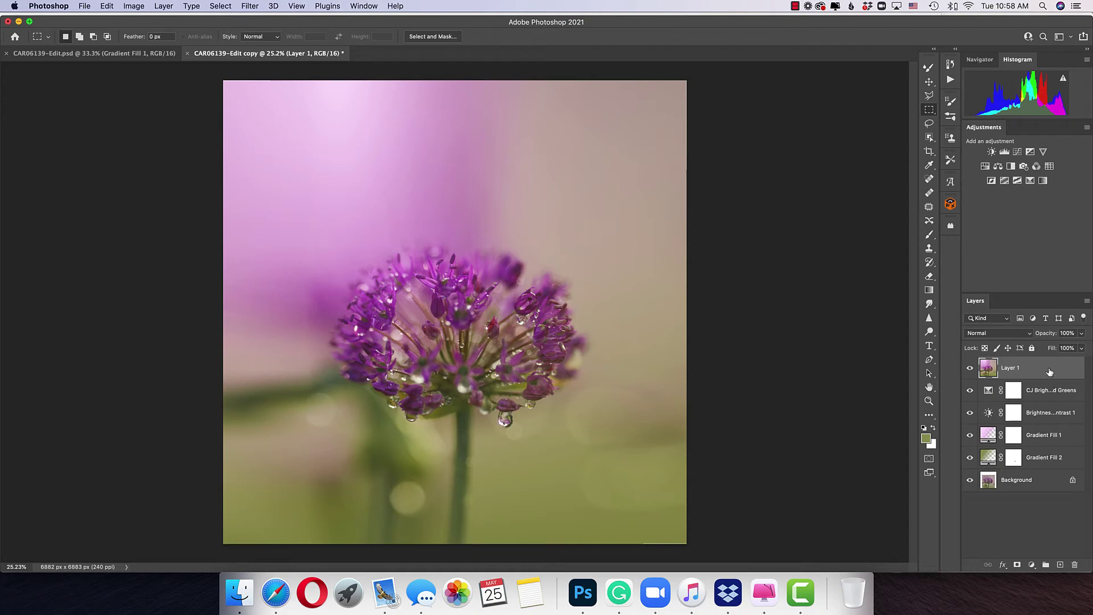
Duplicate Layer 1 and use the Patch tool on the copy to remove the dark stretched leaf streak at the image's left edge
left_click_drag(1049, 371, 1060, 565)
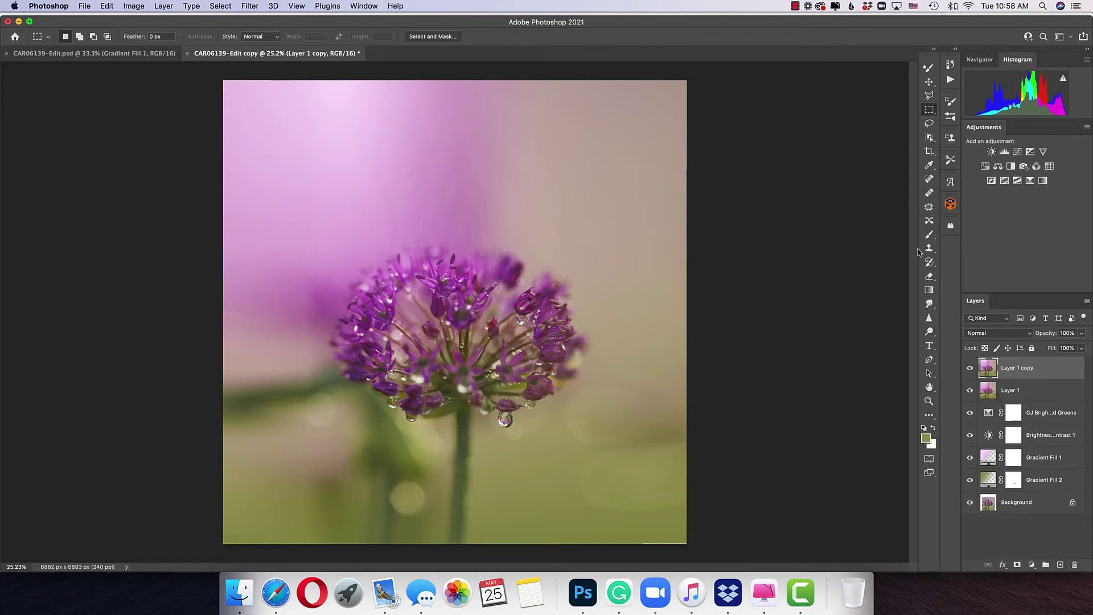
left_click(930, 208)
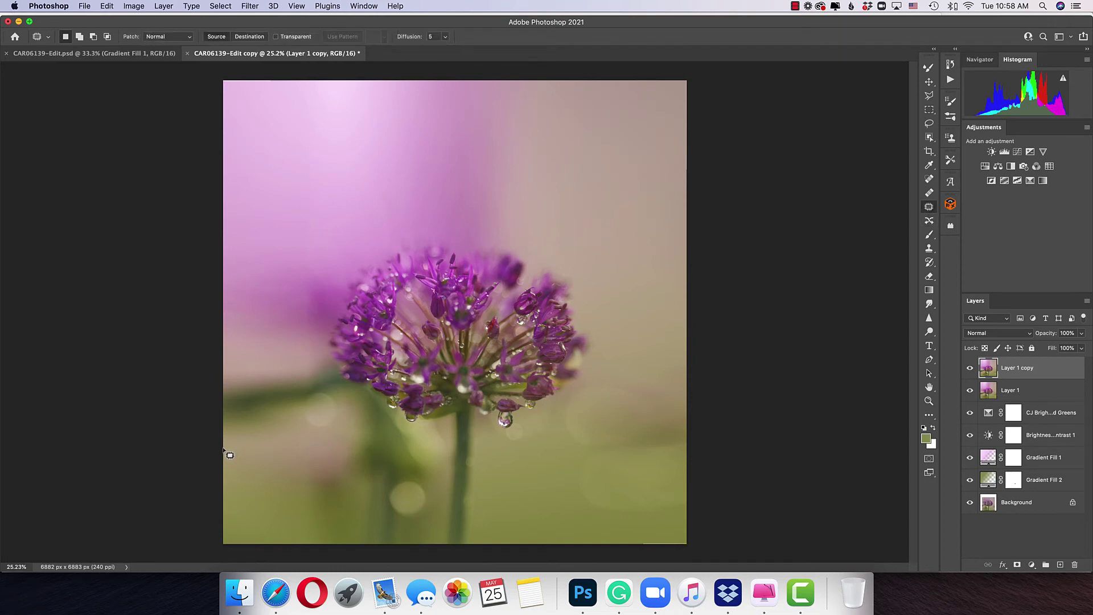
mouse_move(229, 454)
left_mouse_down()
mouse_move(295, 428)
mouse_move(306, 405)
mouse_move(290, 379)
mouse_move(248, 373)
mouse_move(224, 395)
mouse_move(225, 456)
left_mouse_up()
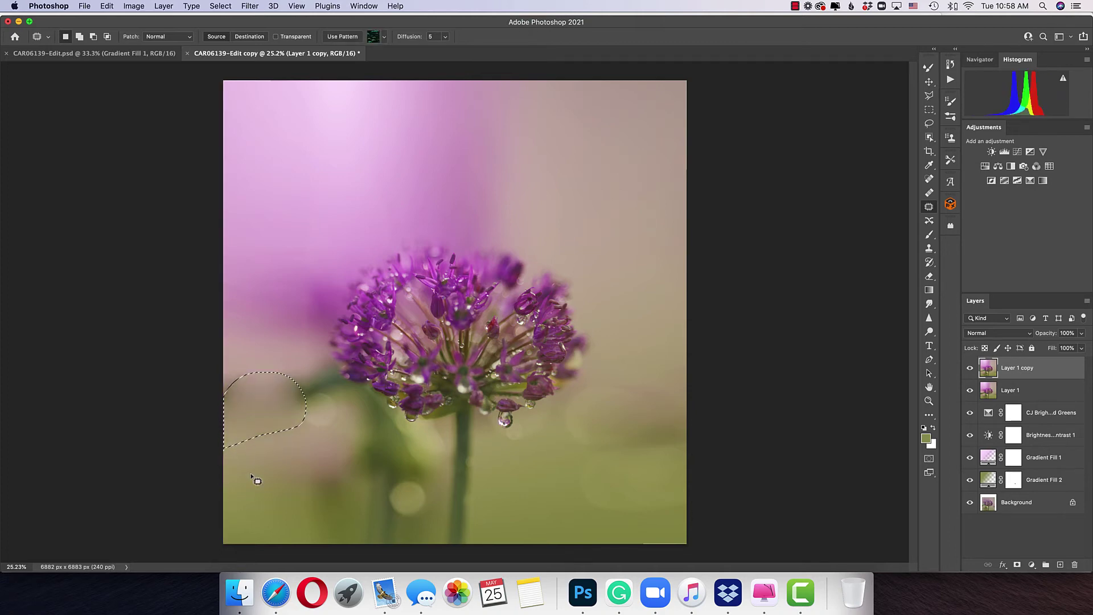
Deselect and use the Clone Stamp with a 500 px brush to cover the remaining dark leaf patches near the image's left edge
key("super+d")
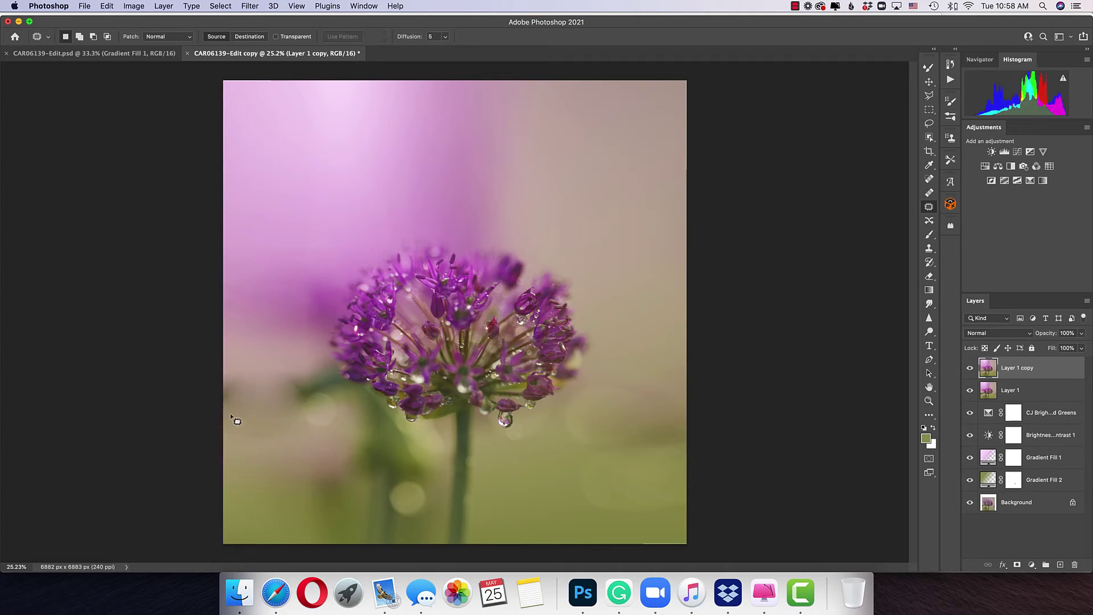
left_click(931, 250)
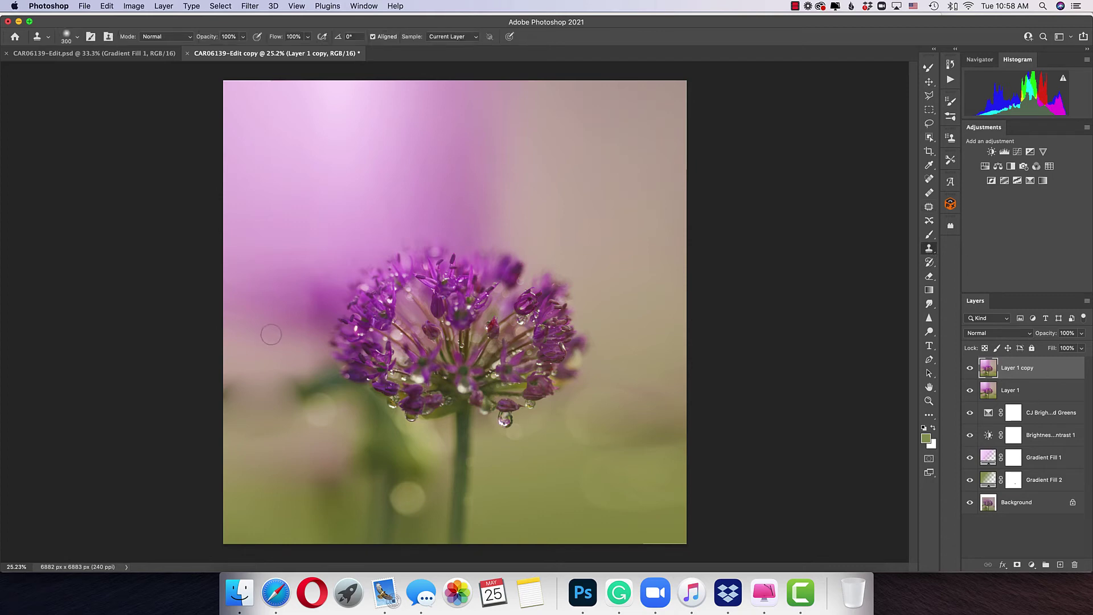
key("bracketright")
key("bracketright")
key("bracketright")
key("bracketright")
left_click(274, 353)
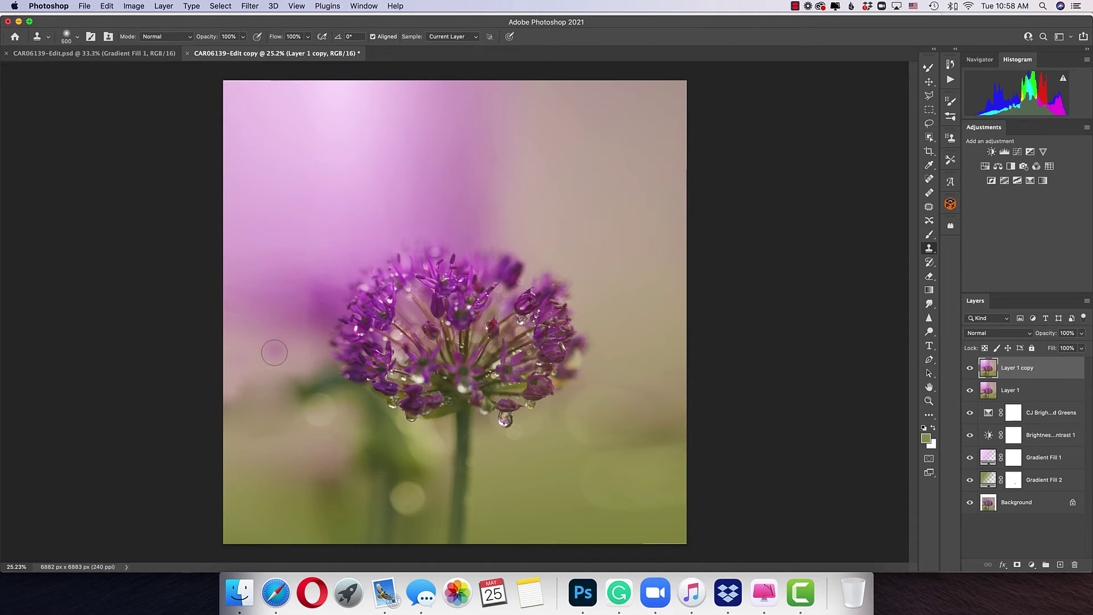
left_click(275, 353)
mouse_move(274, 355)
left_mouse_down()
mouse_move(279, 373)
mouse_move(247, 357)
mouse_move(258, 359)
left_mouse_up()
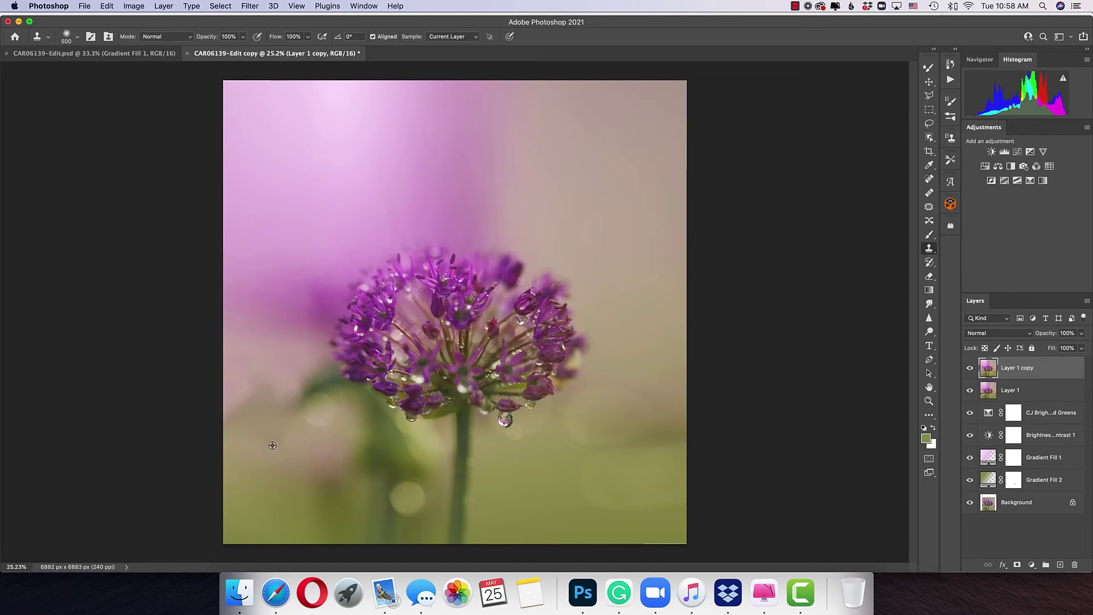
left_click(249, 366, "alt")
mouse_move(251, 399)
left_mouse_down()
mouse_move(239, 416)
mouse_move(249, 431)
mouse_move(276, 419)
left_mouse_up()
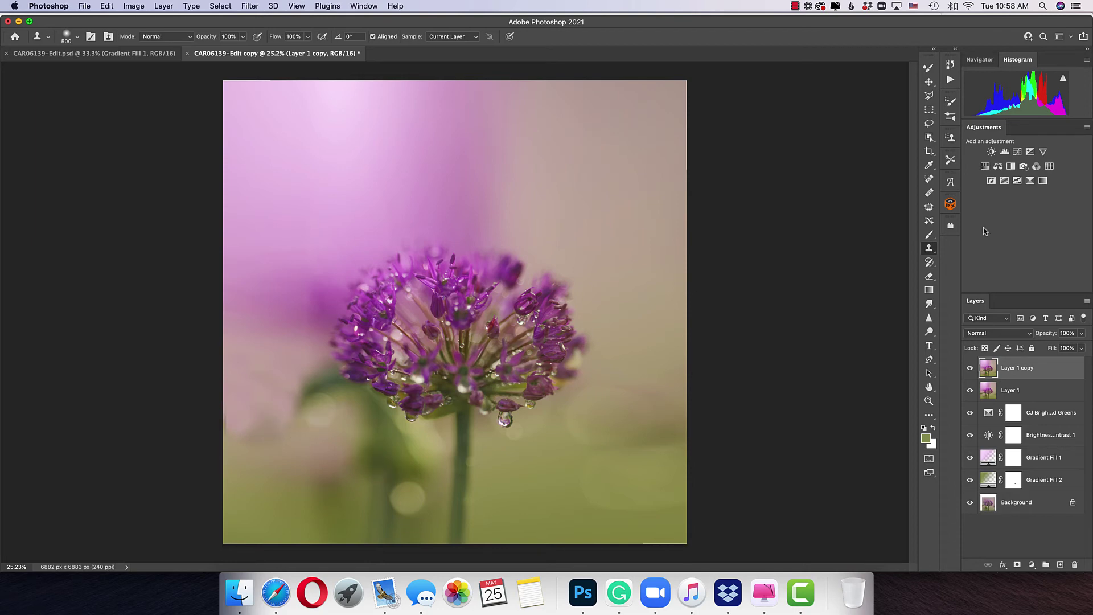
Patch the uneven cloned area at the image's left edge with the smooth green background below it, and deselect
left_click(929, 207)
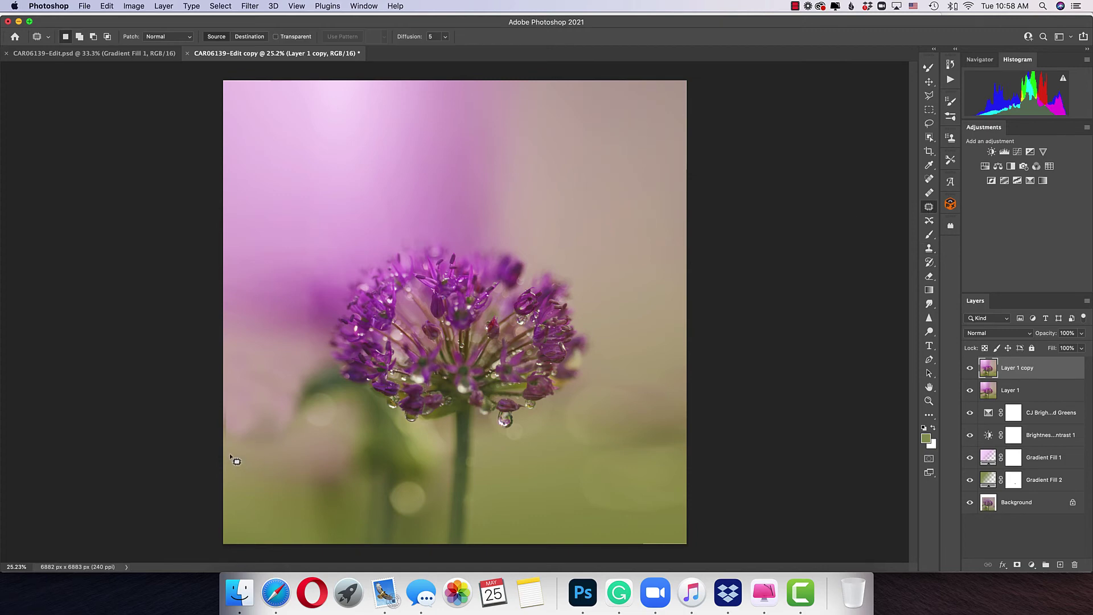
mouse_move(230, 456)
left_mouse_down()
mouse_move(316, 439)
mouse_move(286, 383)
mouse_move(226, 468)
mouse_move(256, 553)
left_mouse_up()
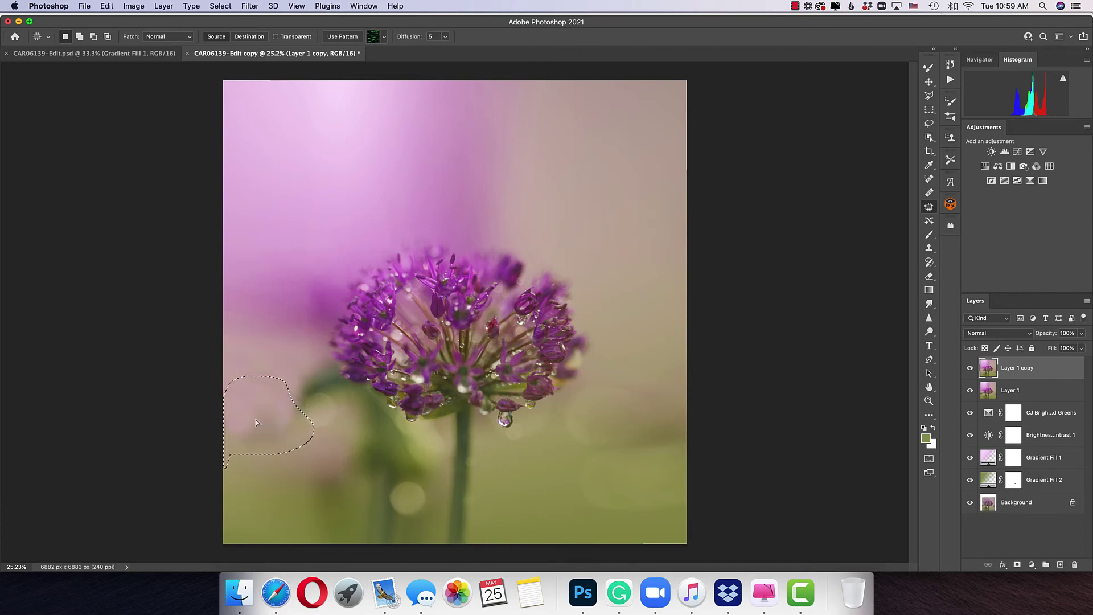
left_click_drag(256, 422, 286, 493)
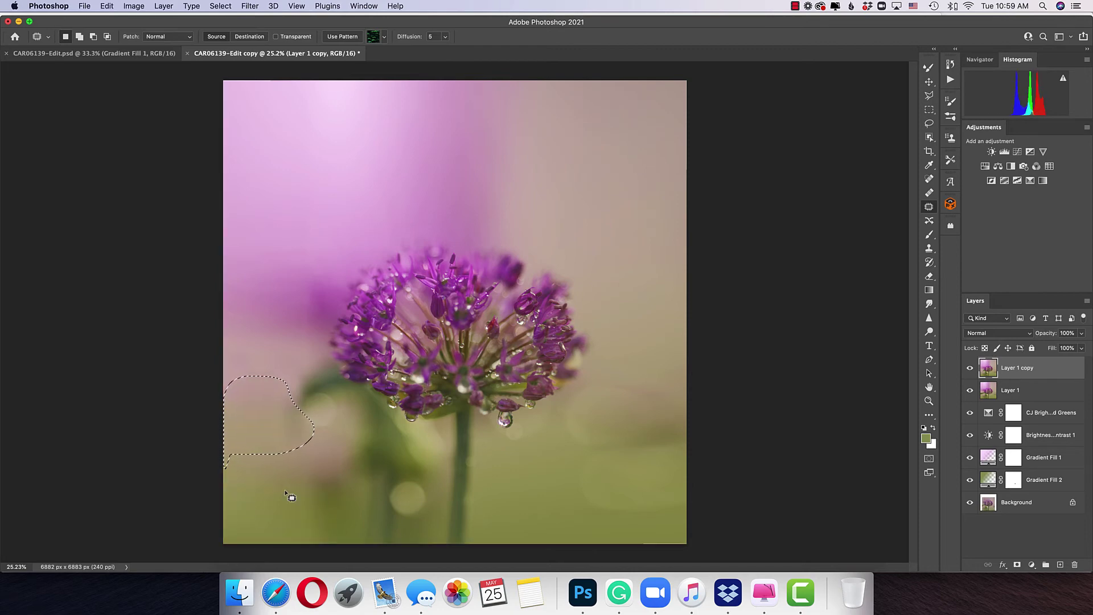
key("cmd+d")
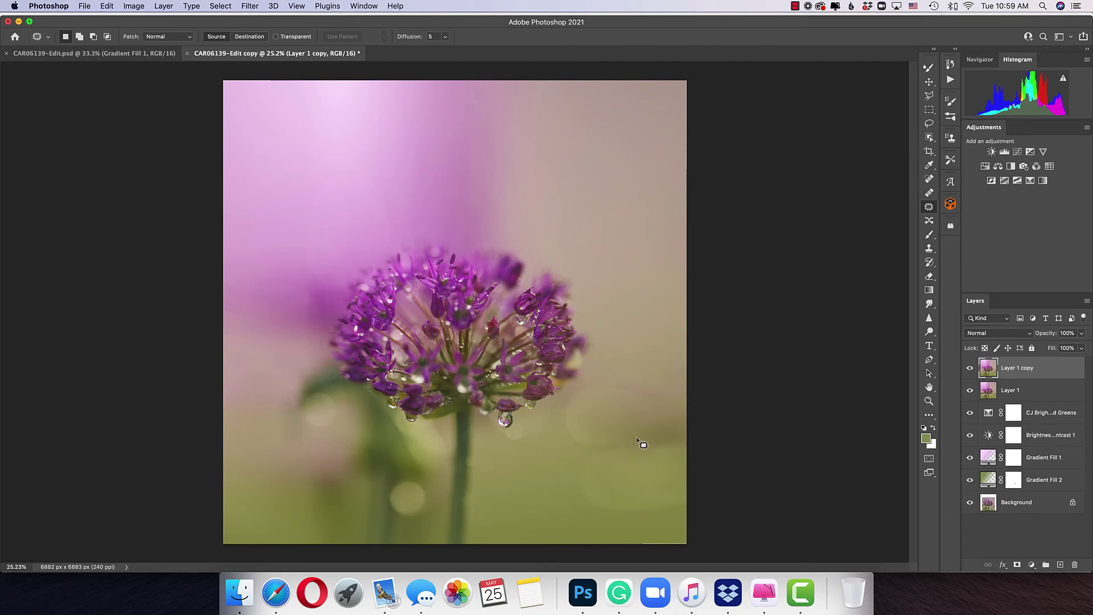
Patch the streaks and blotches in the lower-right background with smoother areas higher up, deselecting after each patch
mouse_move(656, 441)
left_mouse_down()
mouse_move(630, 481)
mouse_move(635, 515)
mouse_move(679, 505)
mouse_move(687, 477)
mouse_move(657, 440)
left_mouse_up()
left_click_drag(657, 453, 655, 279)
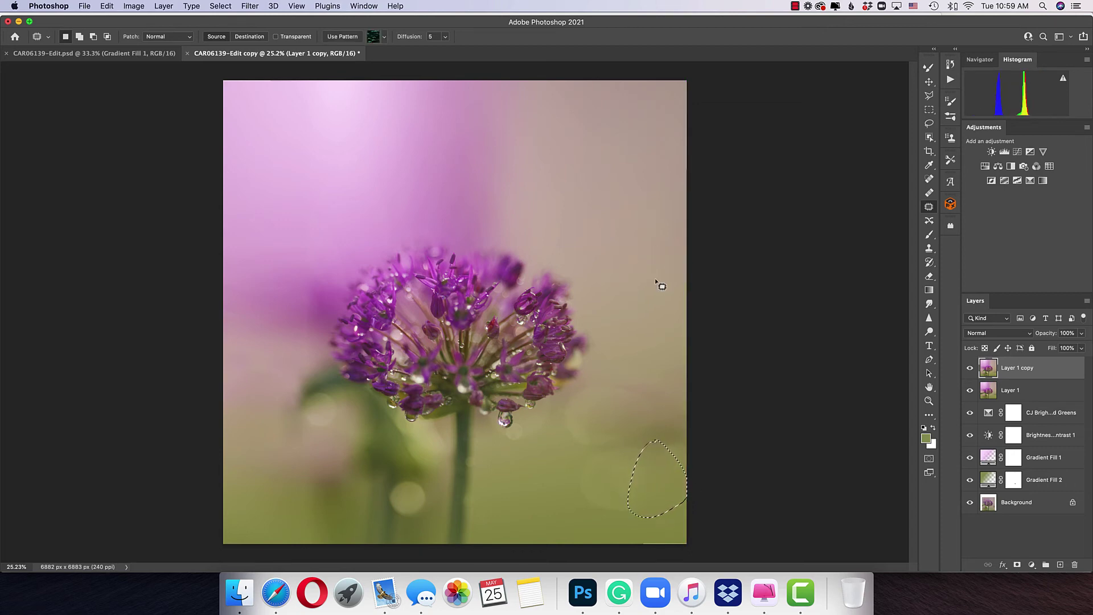
key("super+d")
mouse_move(656, 380)
left_mouse_down()
mouse_move(624, 391)
mouse_move(627, 446)
mouse_move(695, 436)
mouse_move(637, 357)
mouse_move(652, 236)
left_mouse_up()
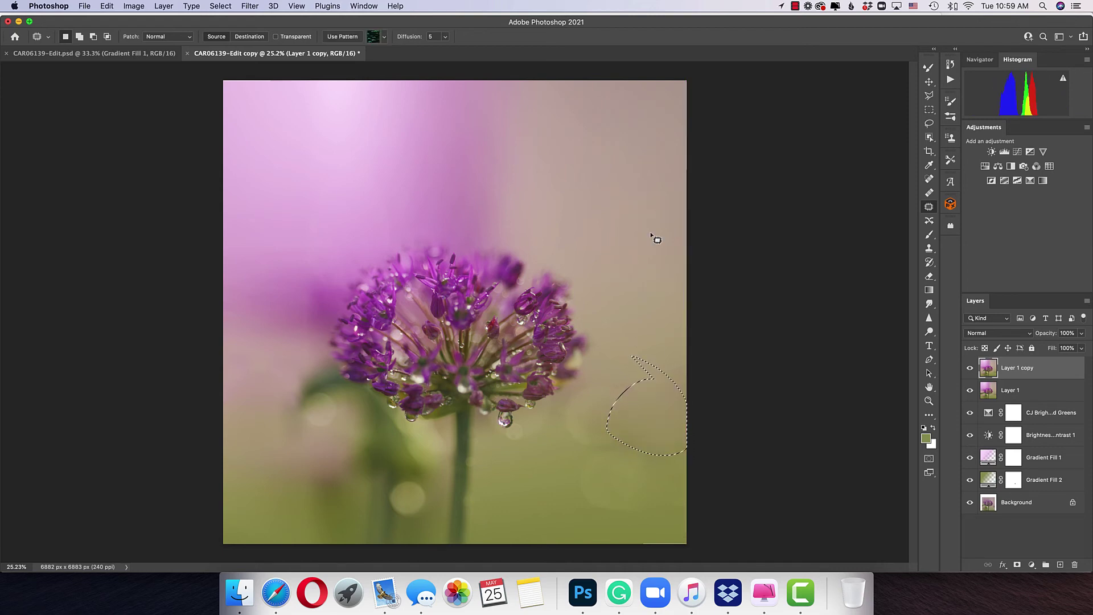
key("super+d")
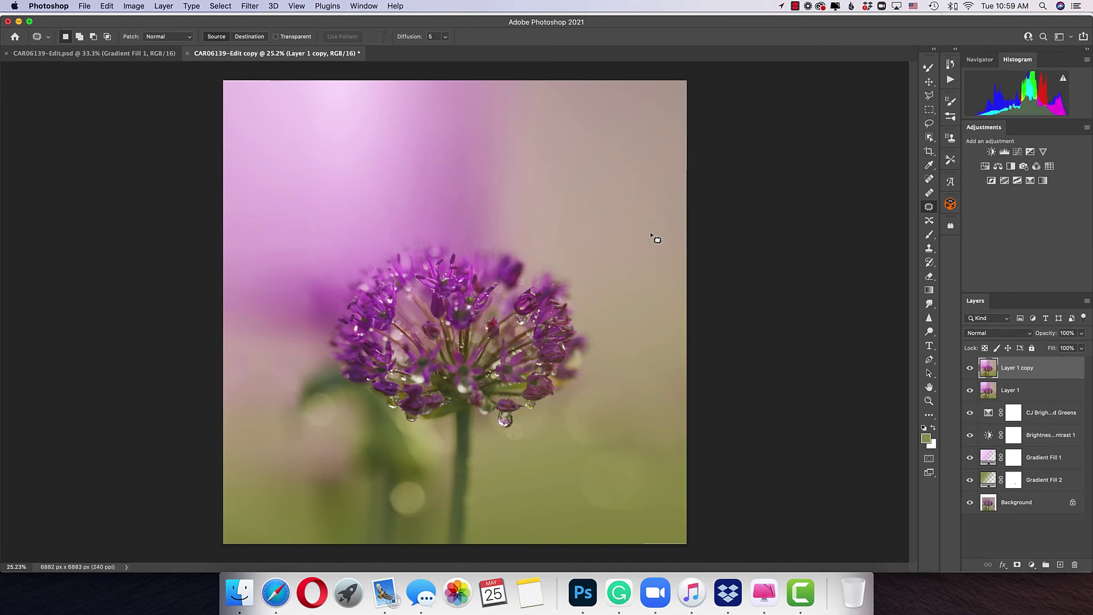
mouse_move(576, 452)
left_mouse_down()
mouse_move(625, 428)
mouse_move(614, 386)
mouse_move(577, 382)
mouse_move(559, 405)
mouse_move(563, 445)
mouse_move(629, 355)
mouse_move(634, 261)
left_mouse_up()
key("super+d")
Open the texture Damaged.jpg from the Textures folder in Dropbox
left_click(84, 7)
left_click(489, 301)
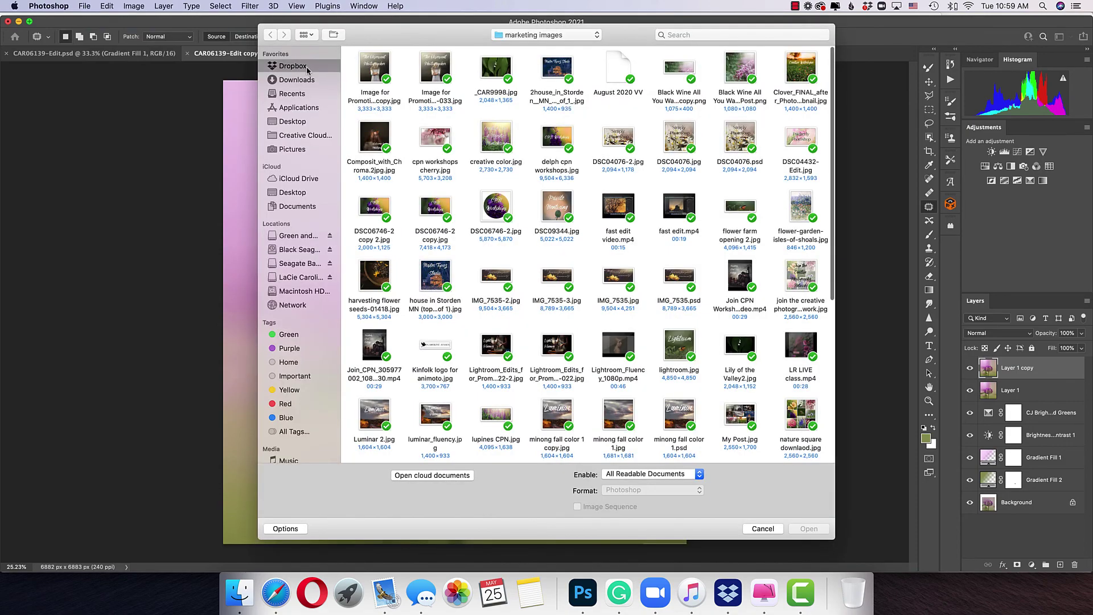
scroll(606, 329, "down", 10)
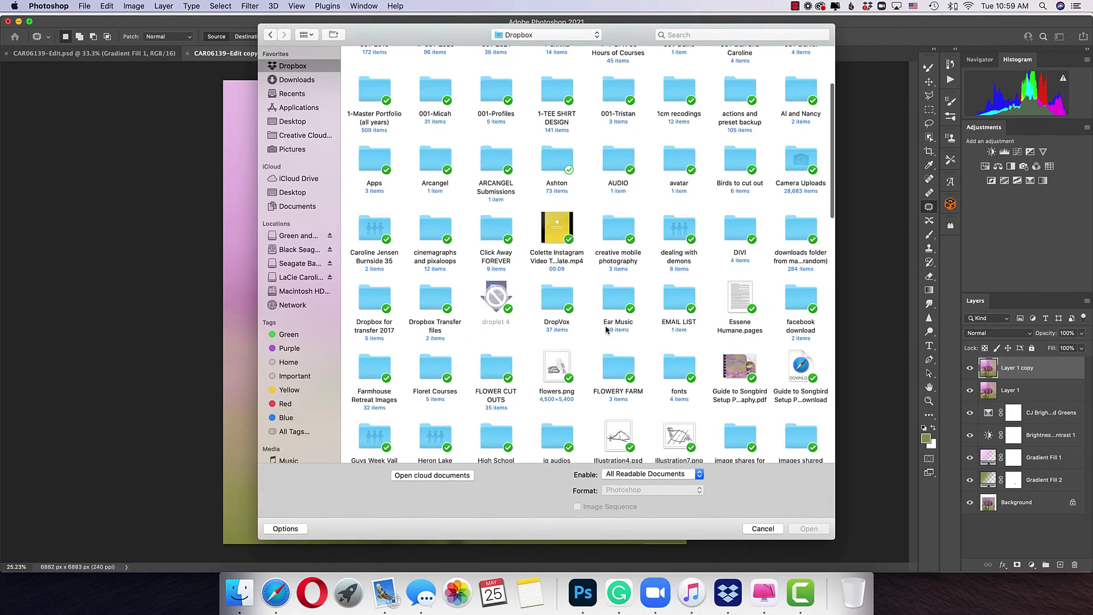
scroll(606, 330, "down", 15)
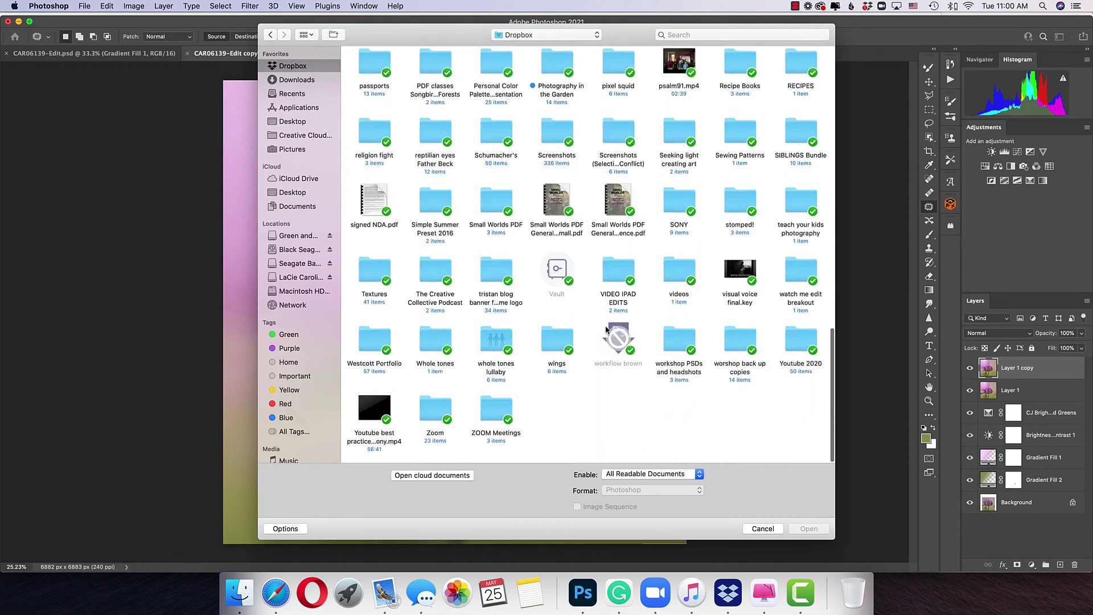
double_click(363, 281)
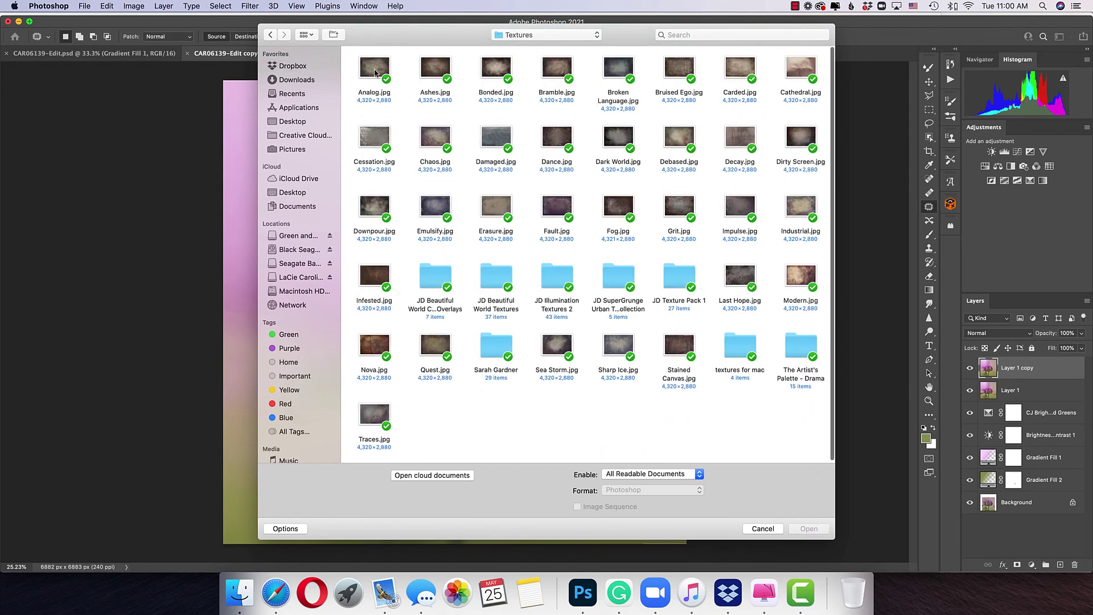
left_click(493, 140)
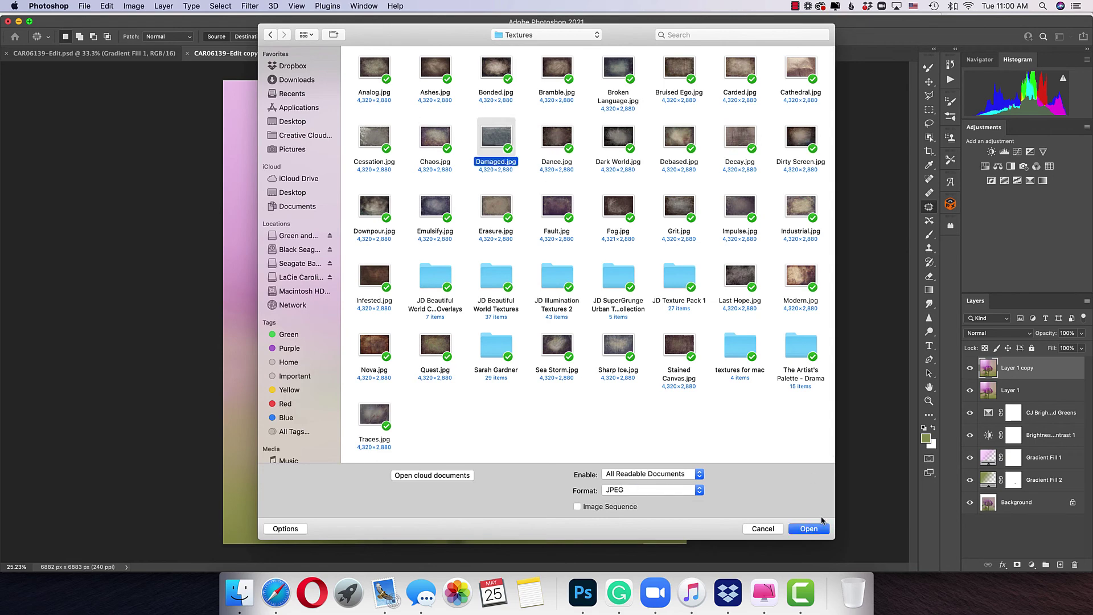
left_click(809, 529)
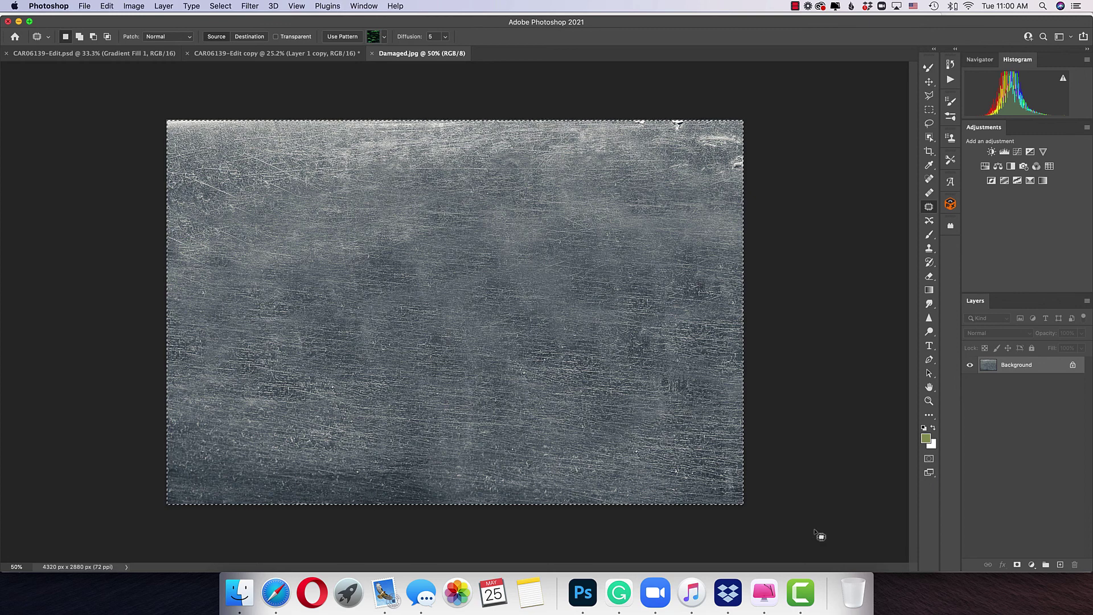
Paste the whole Damaged texture into the flower document and stretch it to about 169% width and 241% height to cover the canvas
left_click(271, 54)
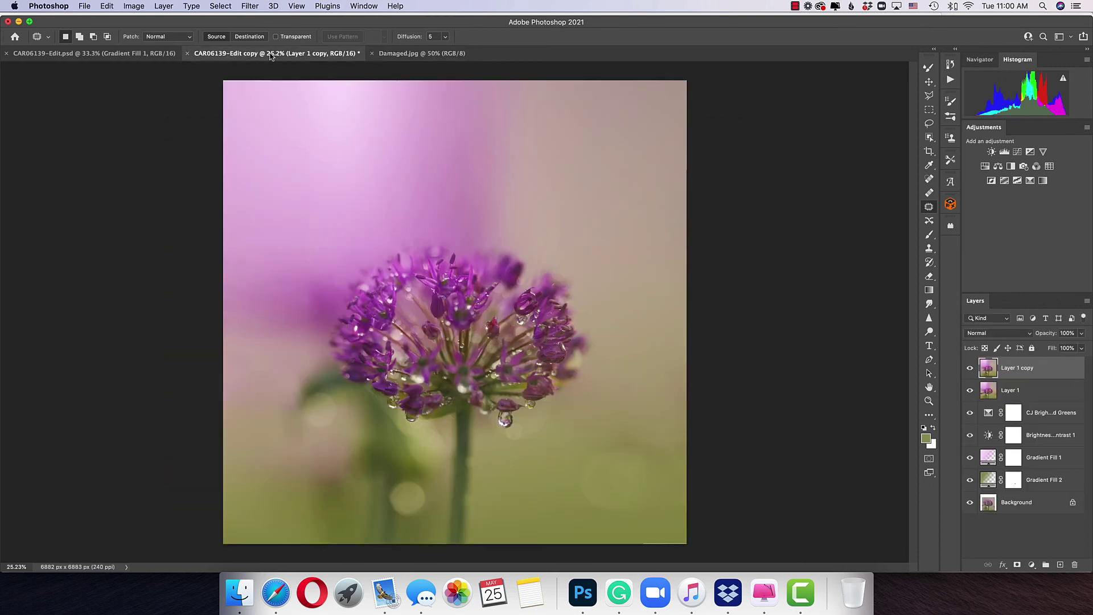
key("super+v")
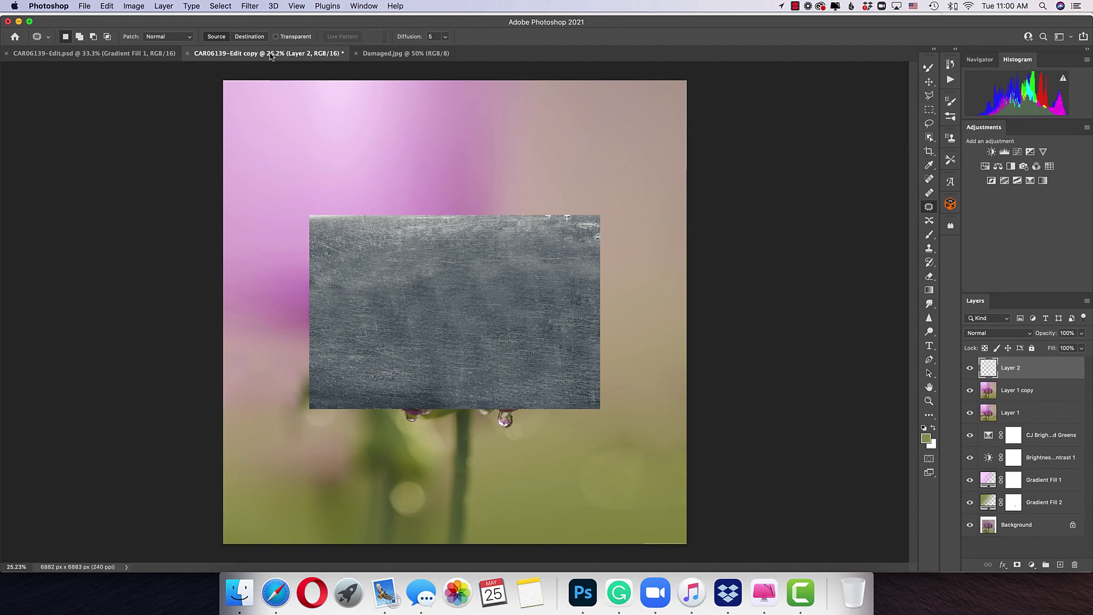
key("super+t")
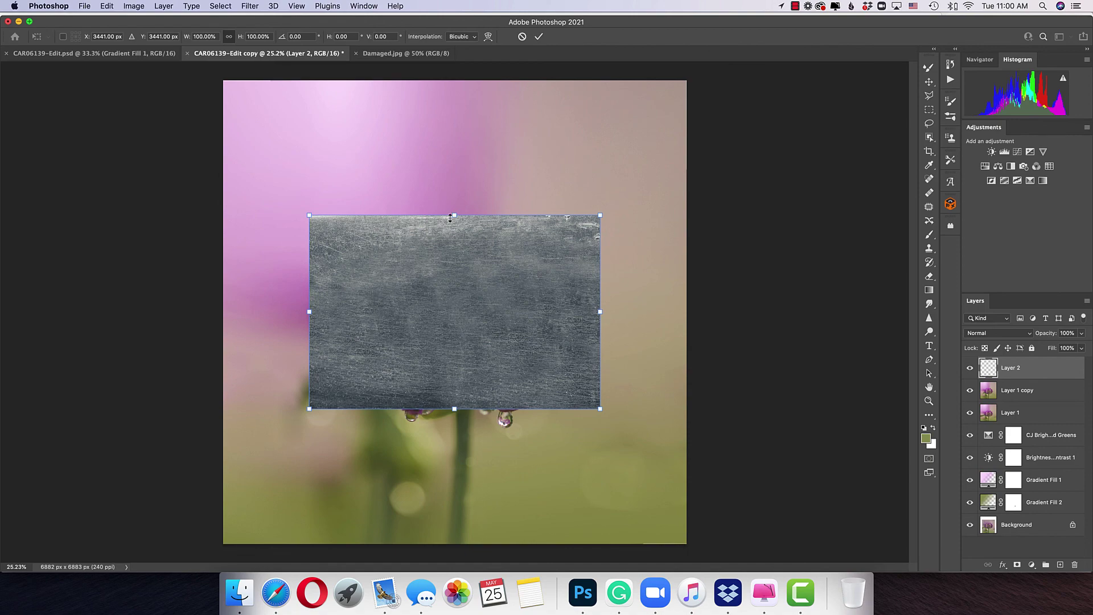
left_click_drag(454, 215, 454, 81)
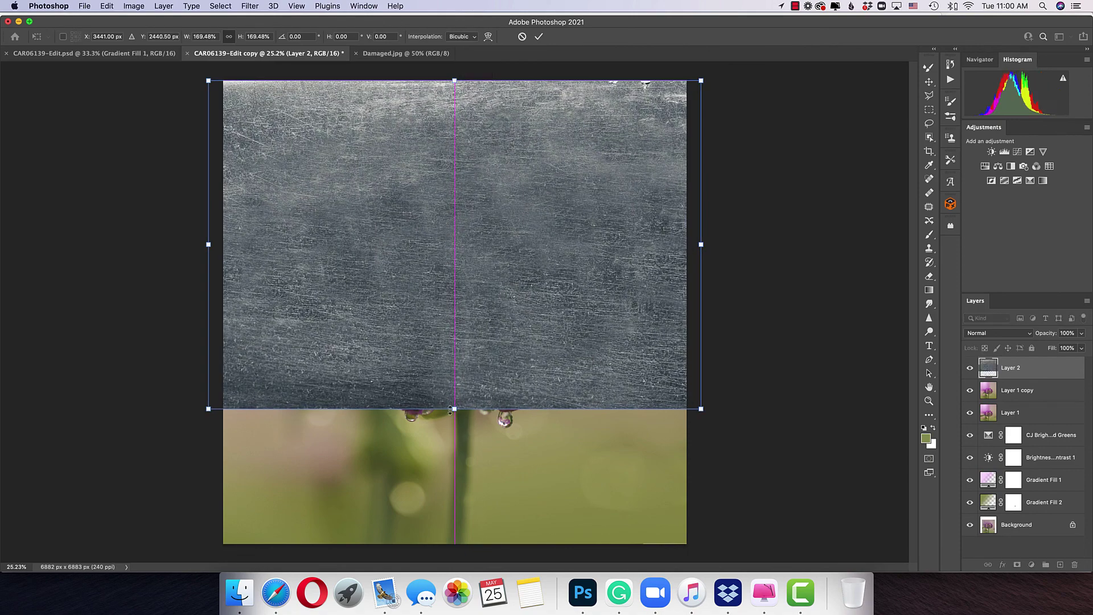
left_click_drag(451, 409, 455, 548)
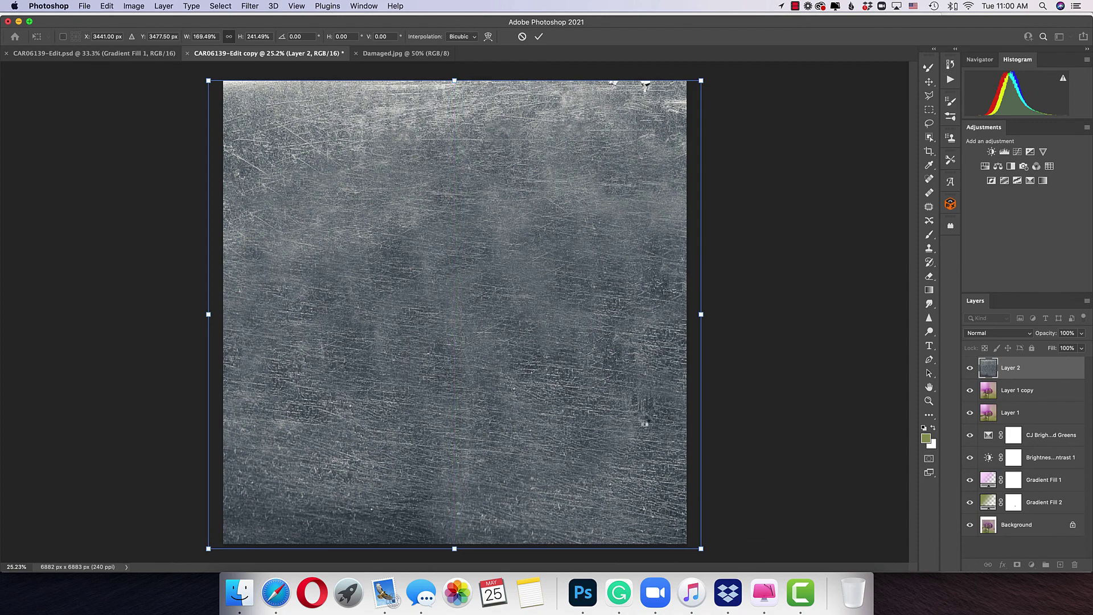
key("Return")
Set the texture layer's blend mode to Soft Light and its opacity to 42%, and fit the image in view
left_click(997, 333)
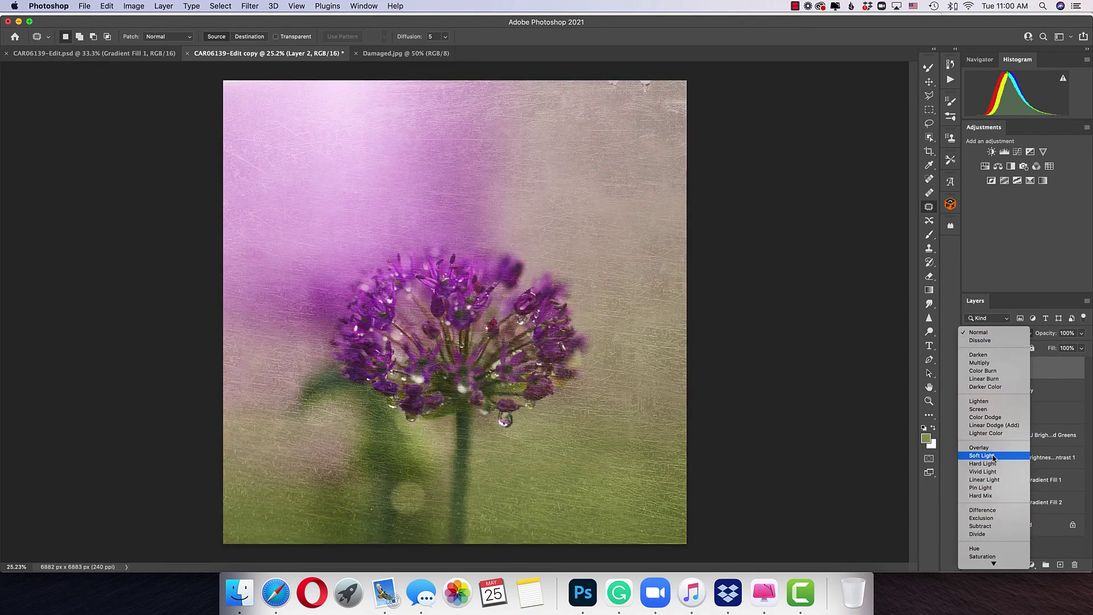
left_click(993, 456)
left_click_drag(1047, 333, 1018, 334)
key("Return")
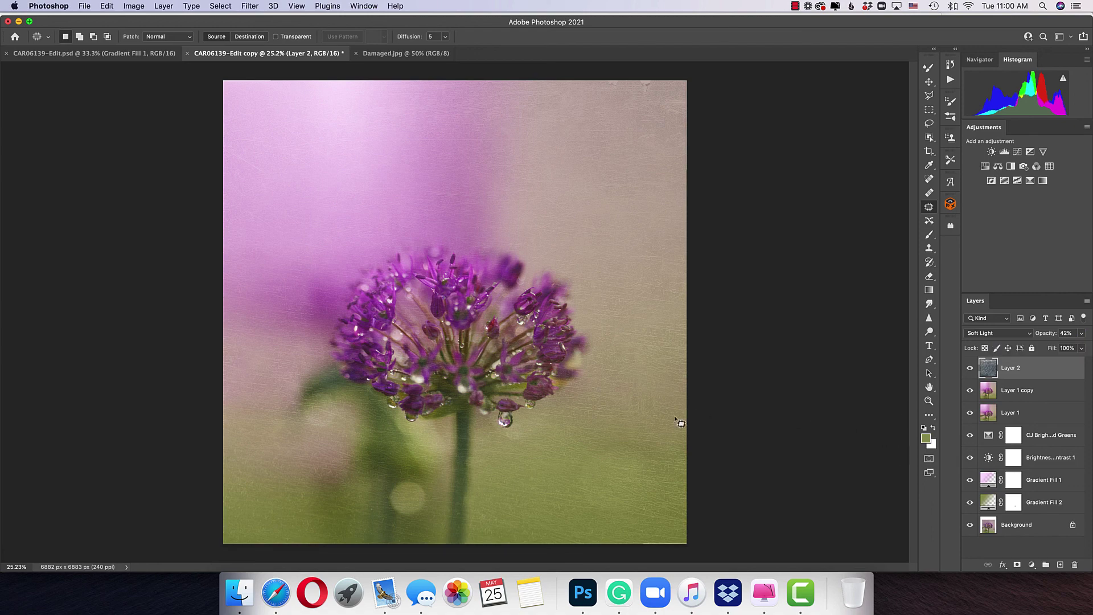
scroll(673, 422, "up", 5)
key("super+0")
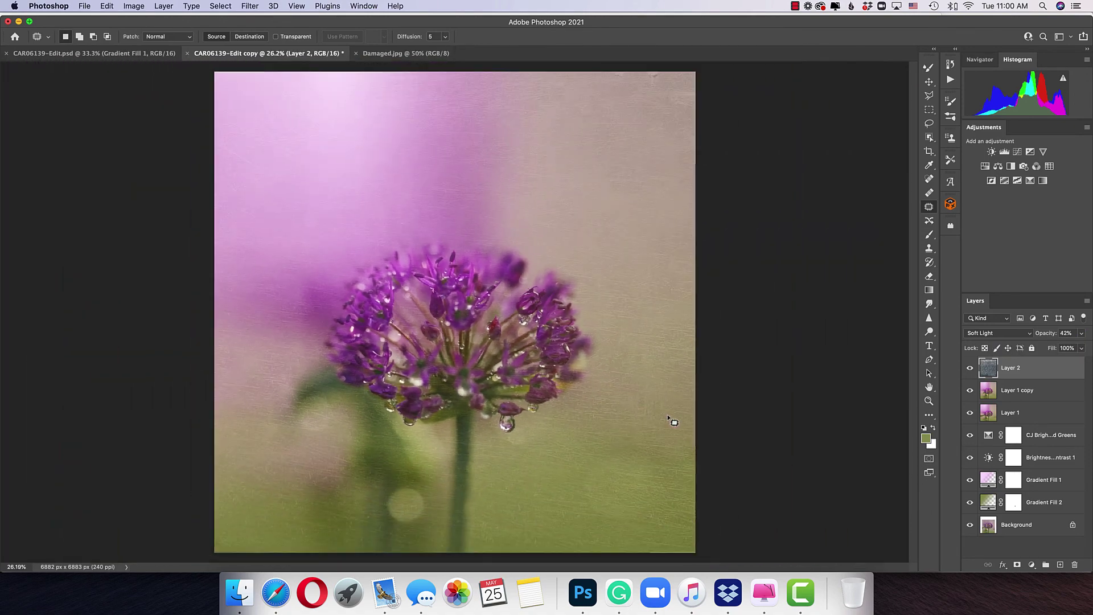